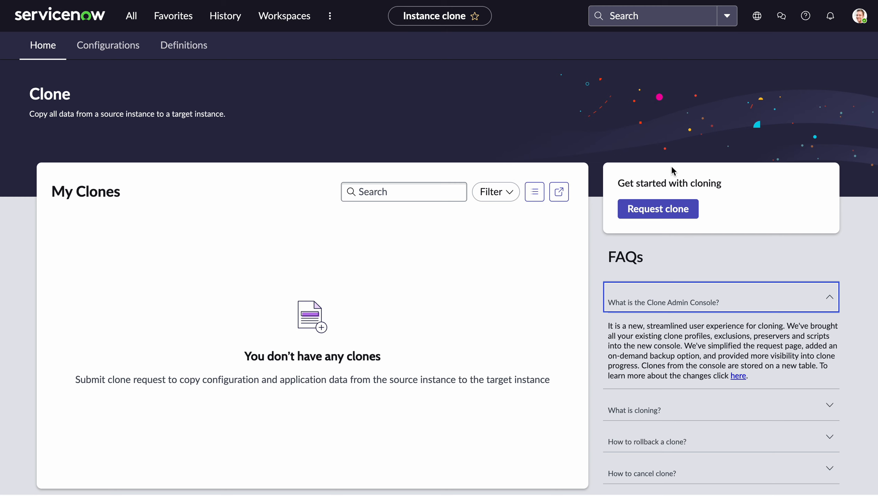
Read the FAQ answers to "What is cloning?" and "What is a clone profile?" on the Clone home page
scroll(499, 255, "down", 1)
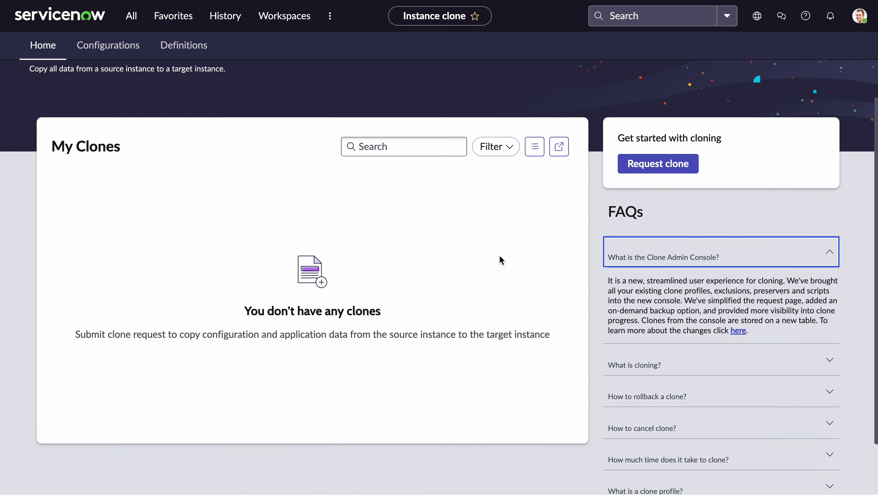
left_click(648, 364)
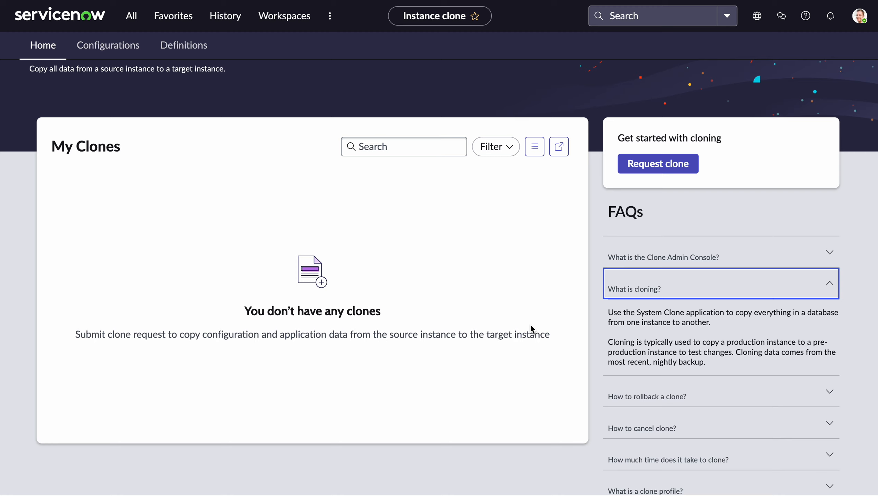
scroll(695, 359, "down", 2)
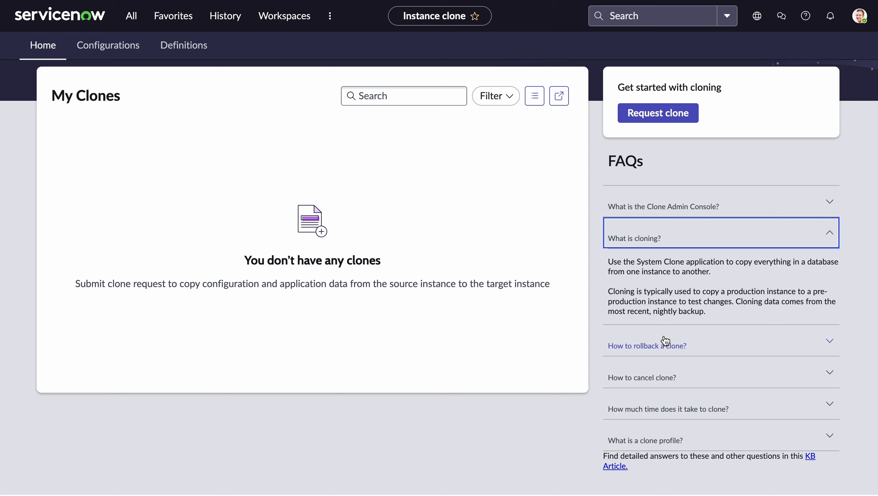
left_click(650, 438)
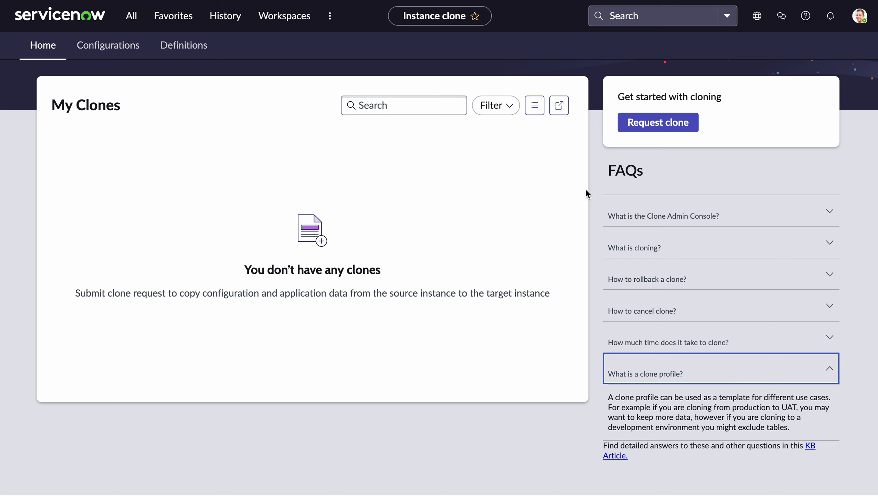
scroll(580, 245, "up", 2)
scroll(509, 280, "down", 1)
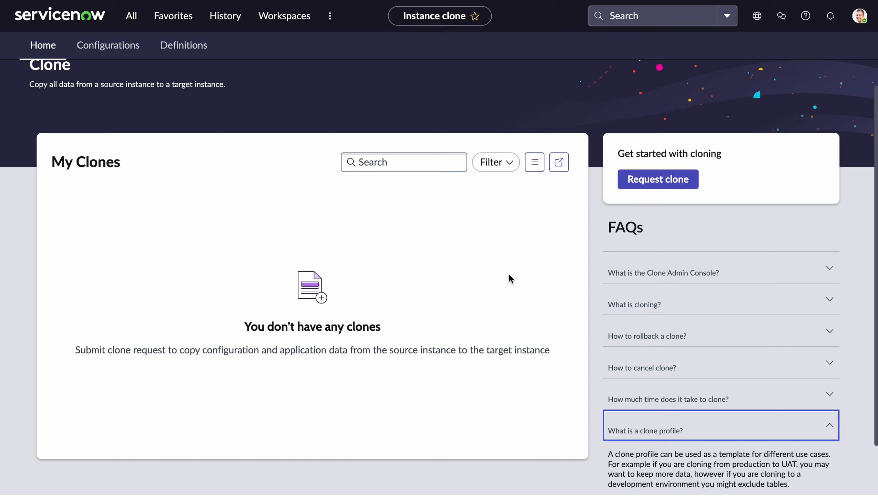
Start a clone request with Current instance as the source instance and System Profile as the clone profile
left_click(659, 179)
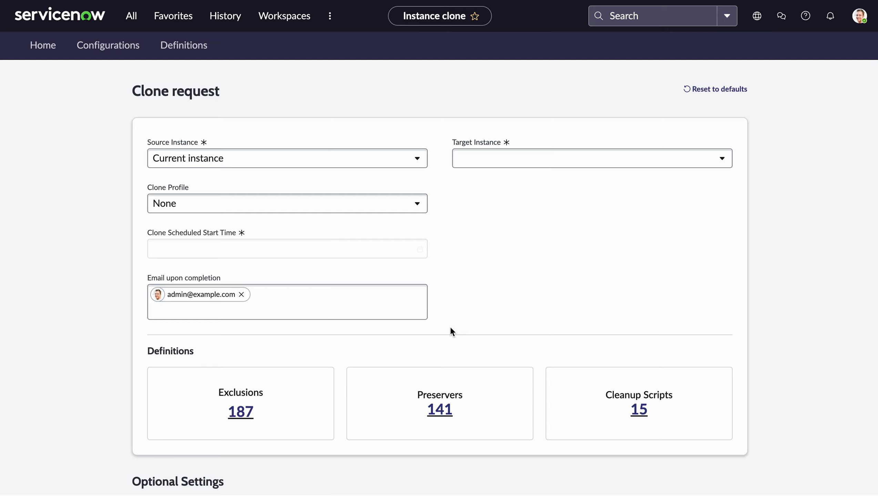
left_click(340, 166)
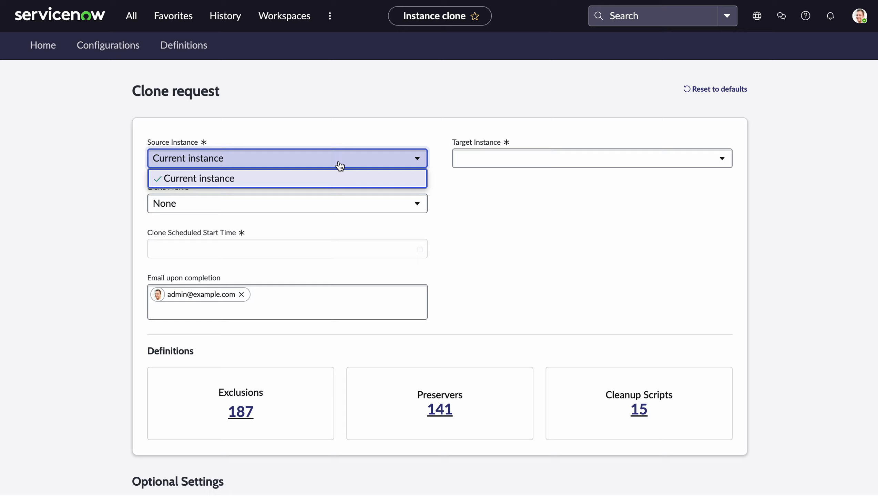
left_click(321, 180)
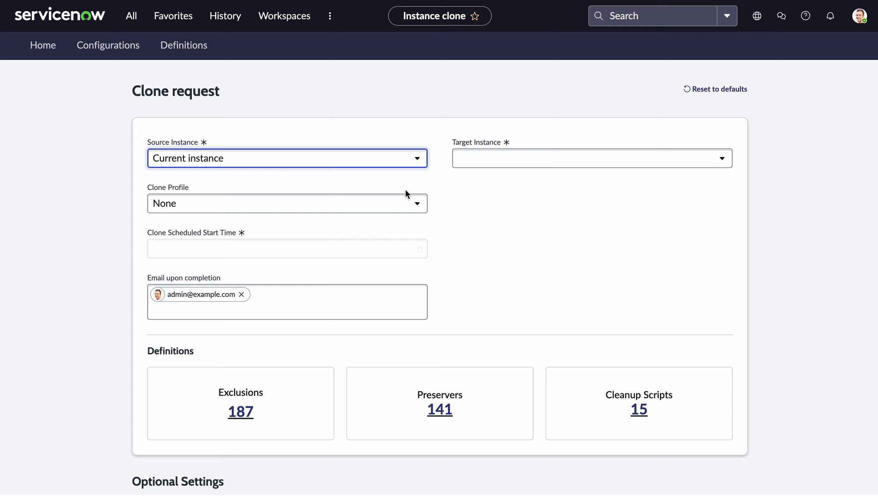
left_click(483, 161)
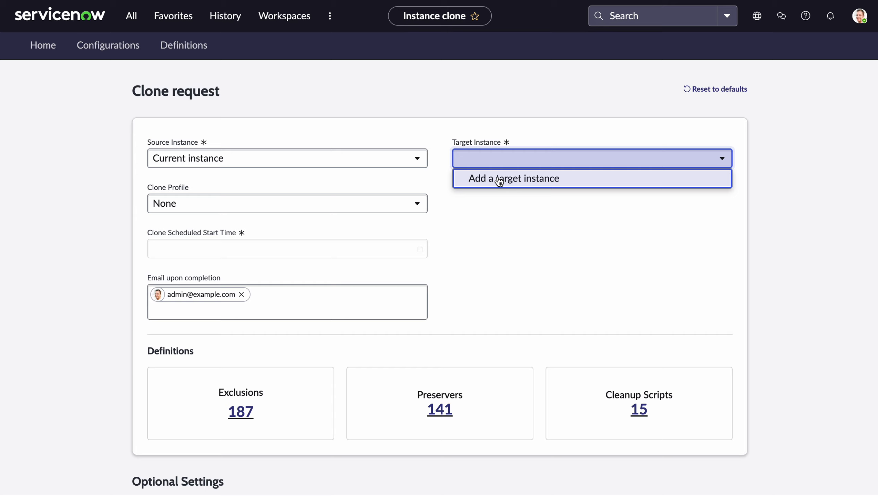
left_click(362, 217)
left_click(367, 201)
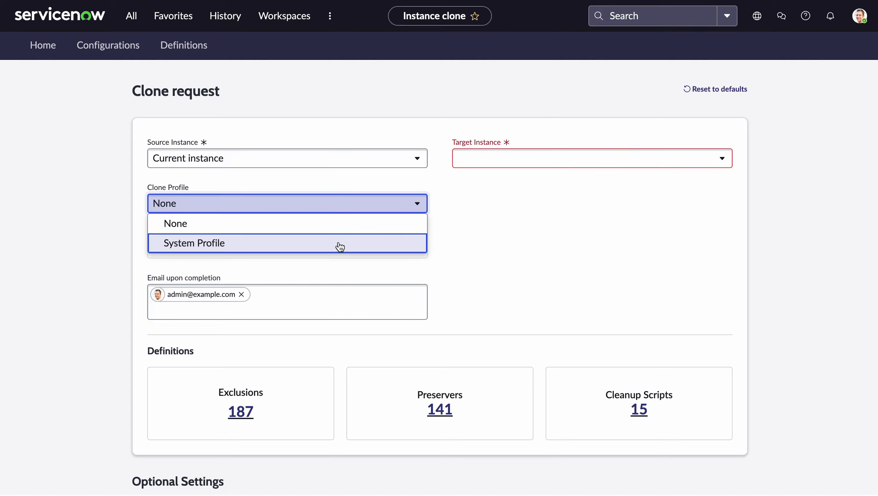
left_click(234, 249)
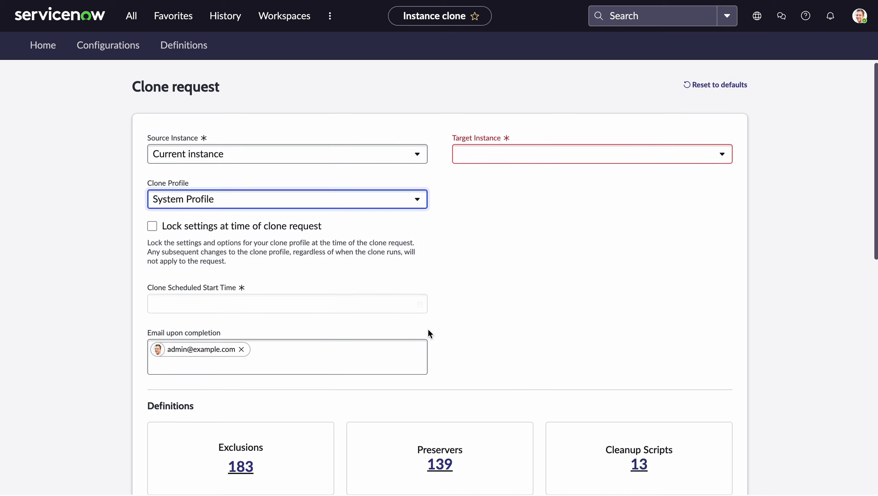
Look through the clone request form, from the lock-settings option and scheduled start time down to the backup and clone frequency options
scroll(428, 330, "down", 1)
left_click(354, 272)
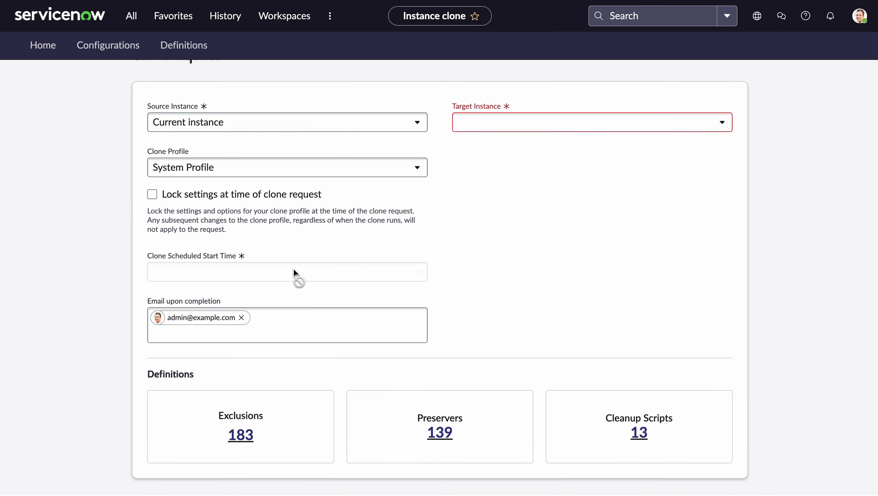
left_click(152, 194)
left_click(152, 194)
scroll(374, 280, "down", 3)
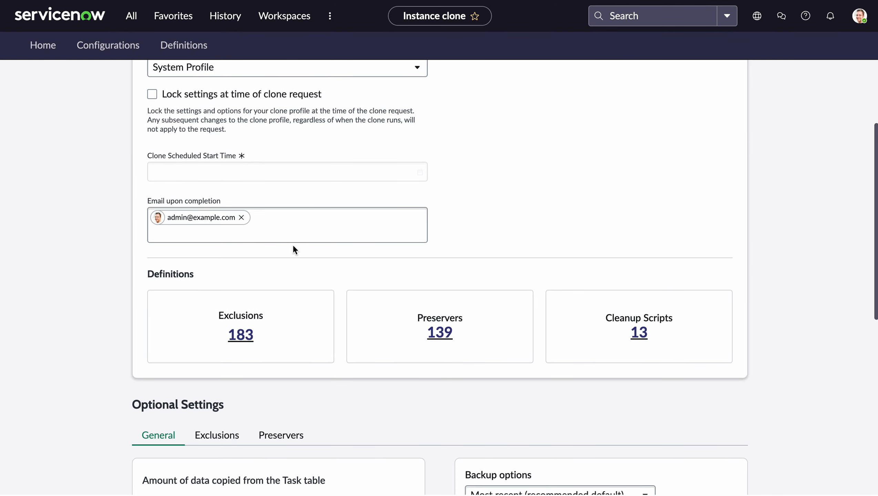
scroll(572, 339, "down", 5)
scroll(527, 487, "down", 6)
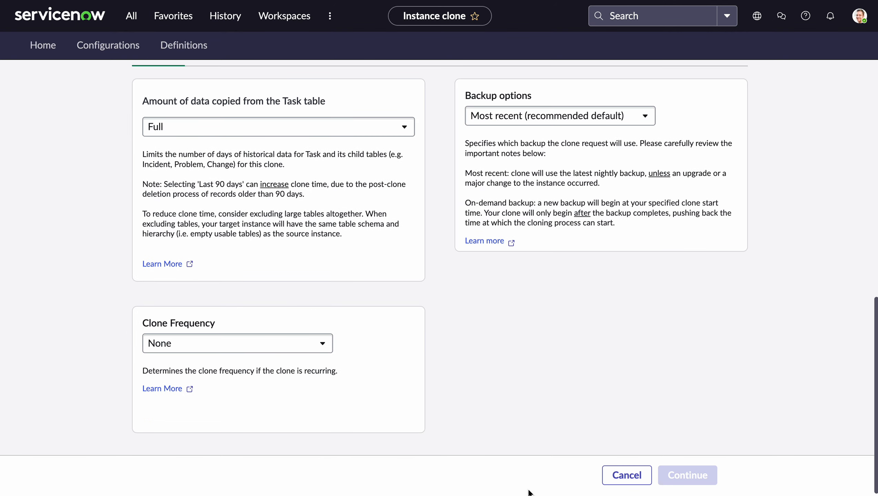
scroll(527, 487, "up", 15)
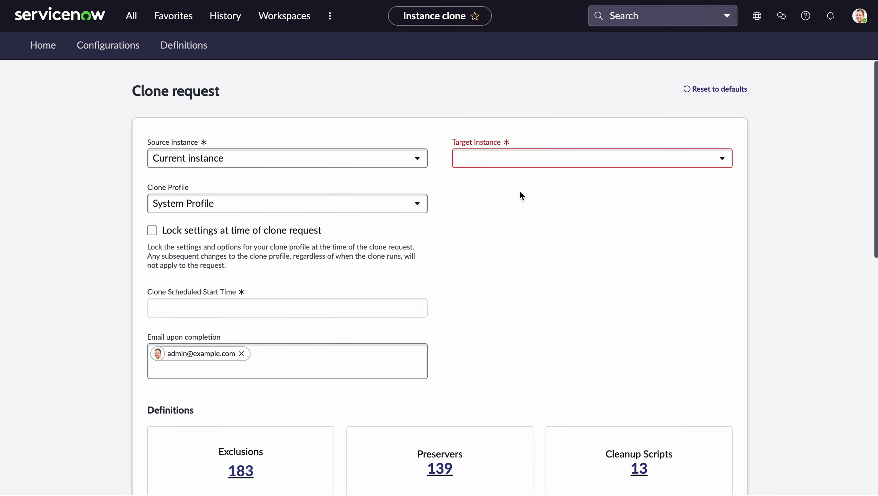
Examine the clone request's target instance choices, definitions, and the Exclusions and General groups of its optional settings
scroll(519, 191, "down", 1)
scroll(542, 275, "up", 1)
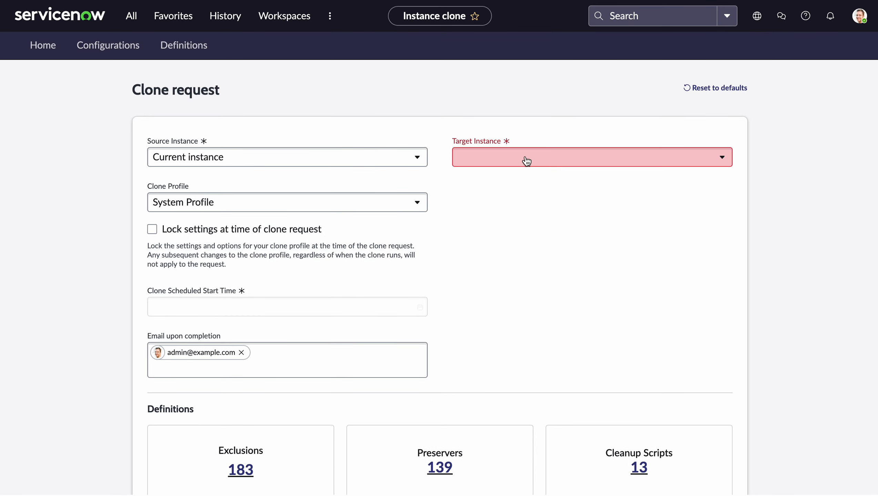
left_click(526, 160)
left_click(607, 325)
scroll(606, 324, "down", 3)
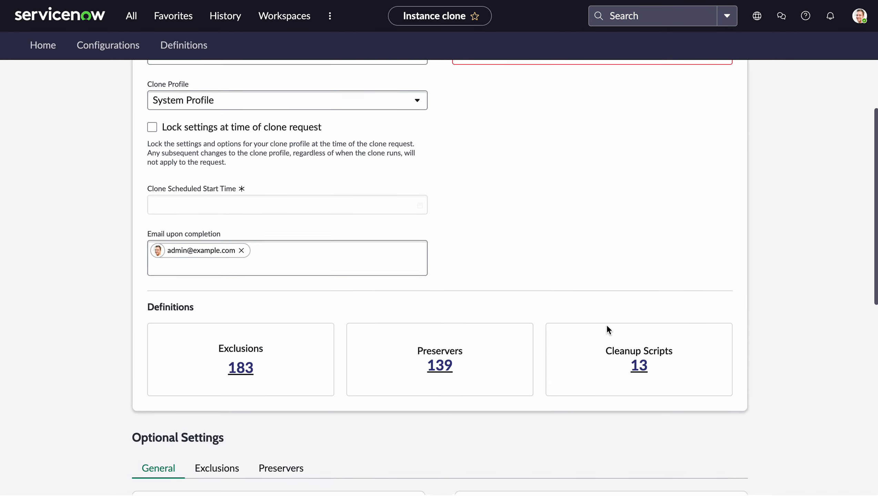
scroll(300, 352, "down", 3)
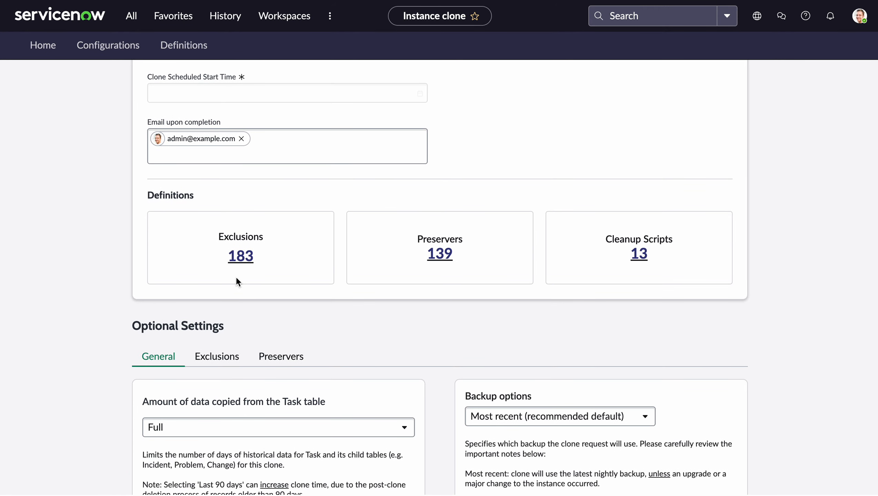
scroll(432, 266, "down", 3)
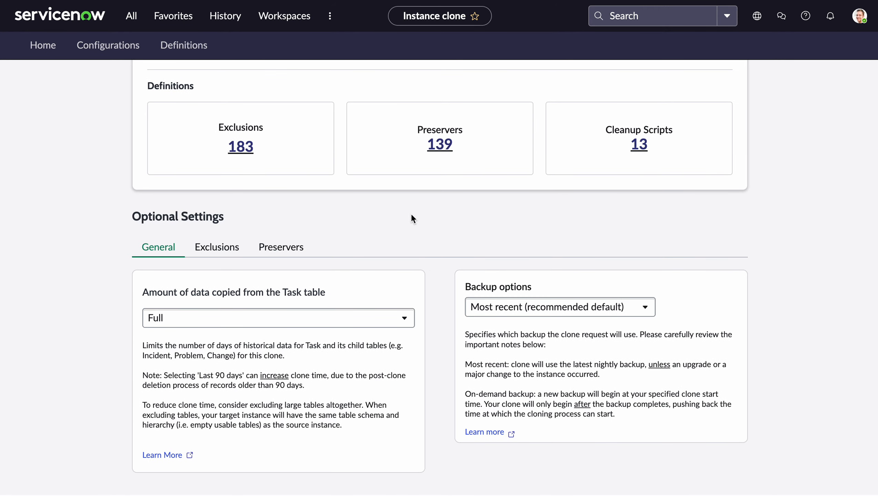
scroll(410, 203, "up", 1)
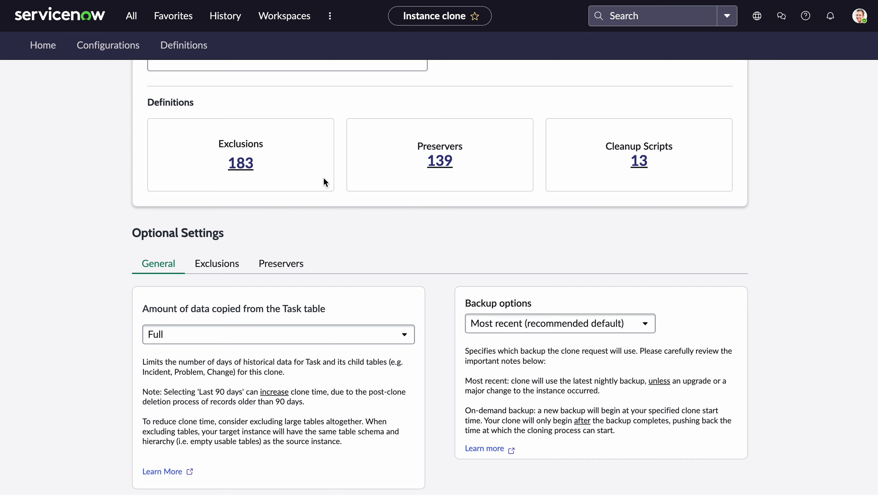
left_click(237, 268)
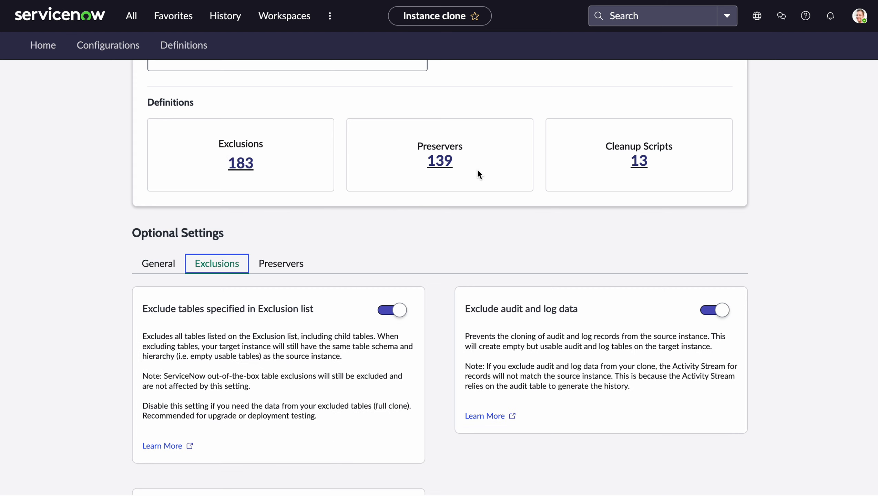
left_click(158, 268)
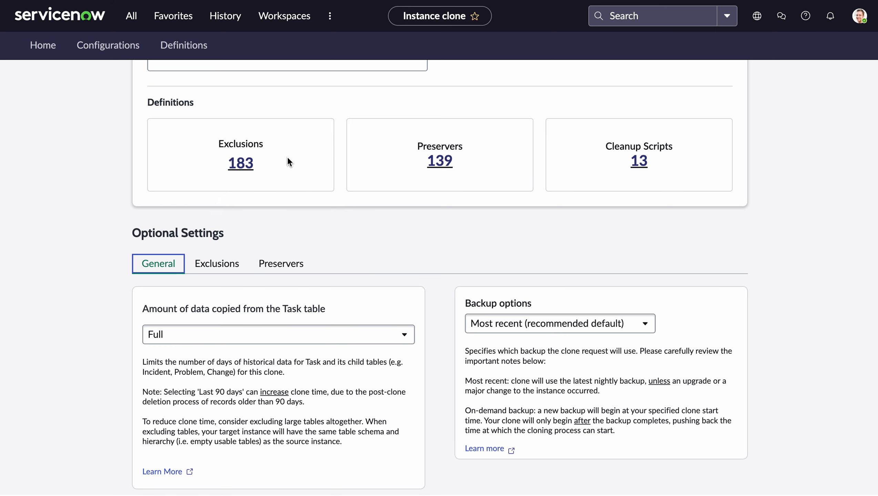
Open the clone definitions overview and read the description of exclusions
left_click(188, 46)
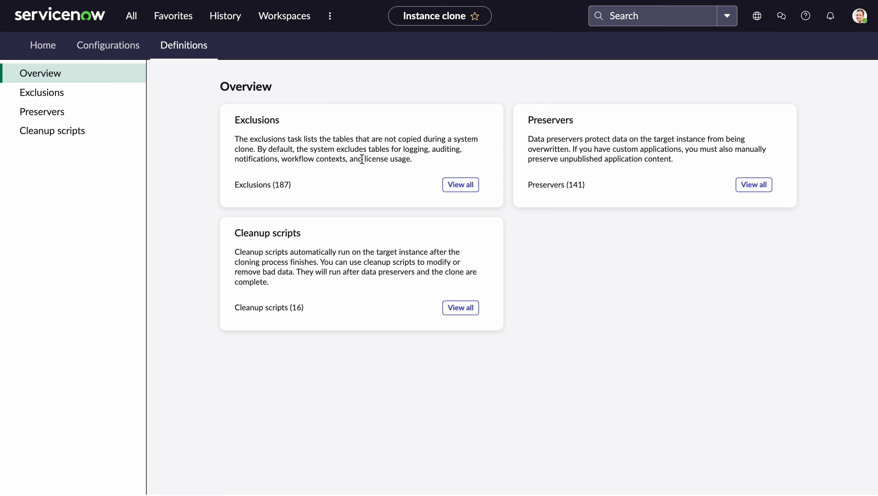
double_click(418, 149)
left_click(349, 163)
Find Clone Profiles with the filter "clone pro" and examine the System Profile's options and preservers
left_click(138, 24)
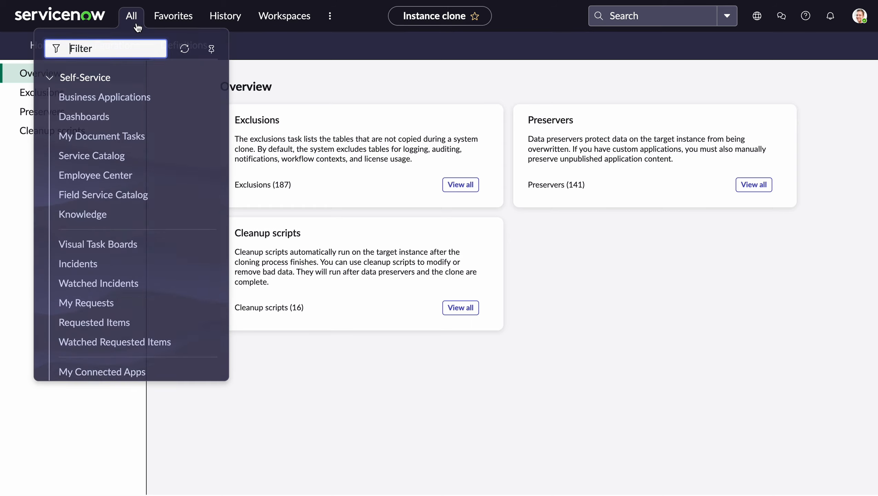
type("clone pro")
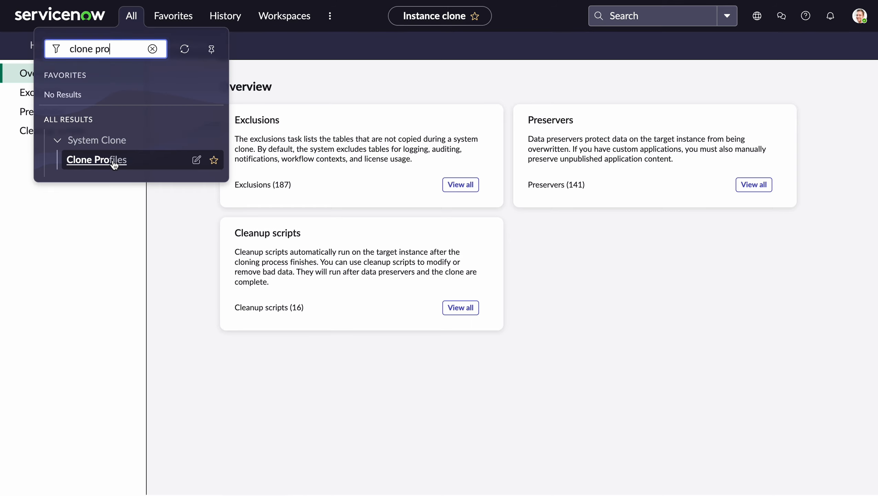
left_click(114, 161)
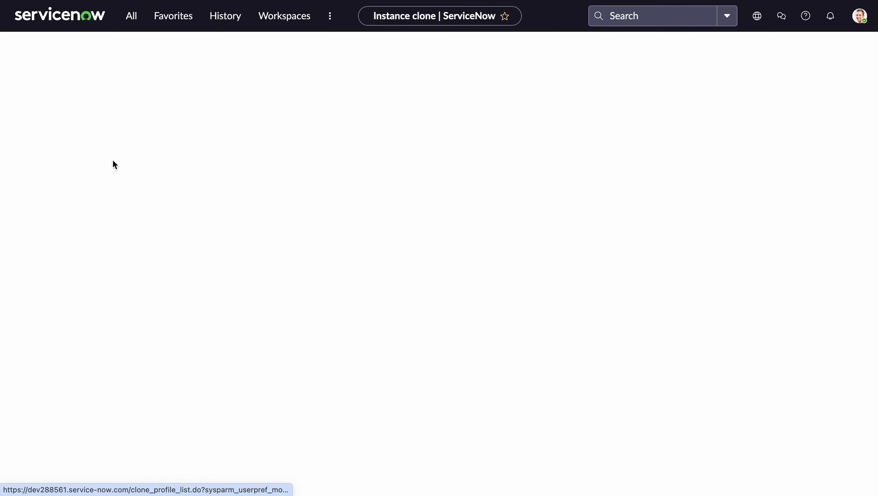
left_click(72, 134)
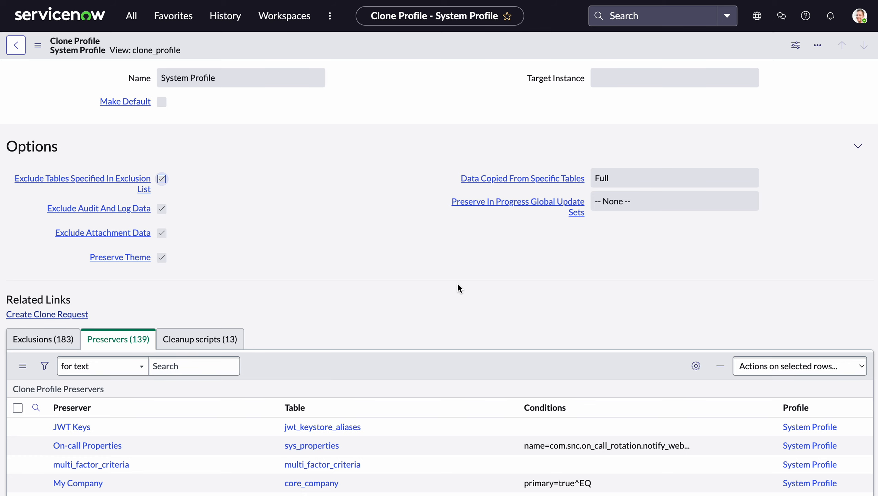
scroll(457, 285, "down", 4)
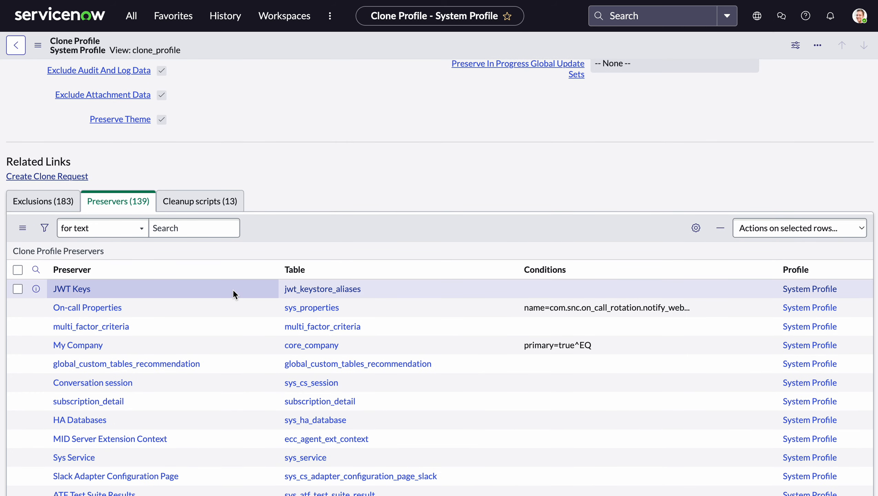
scroll(343, 190, "up", 4)
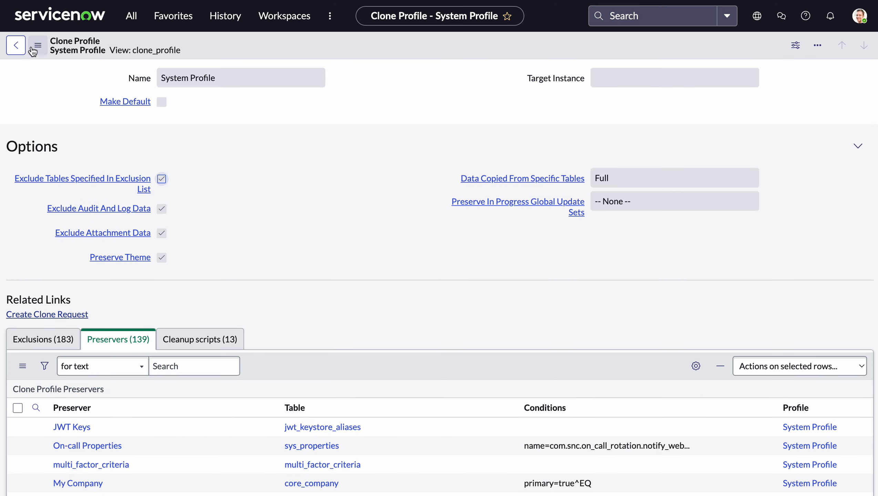
Return to the clone profiles list and start a new profile named "Custom PDI Profile"
left_click(16, 45)
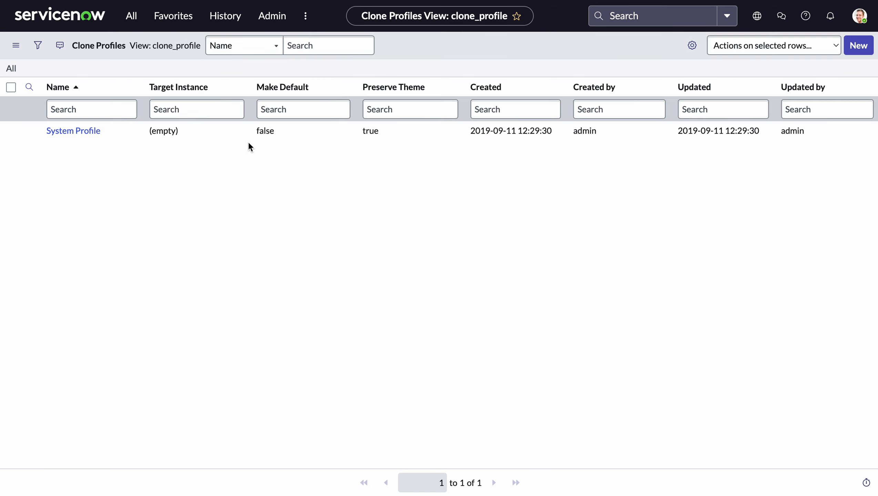
left_click(856, 48)
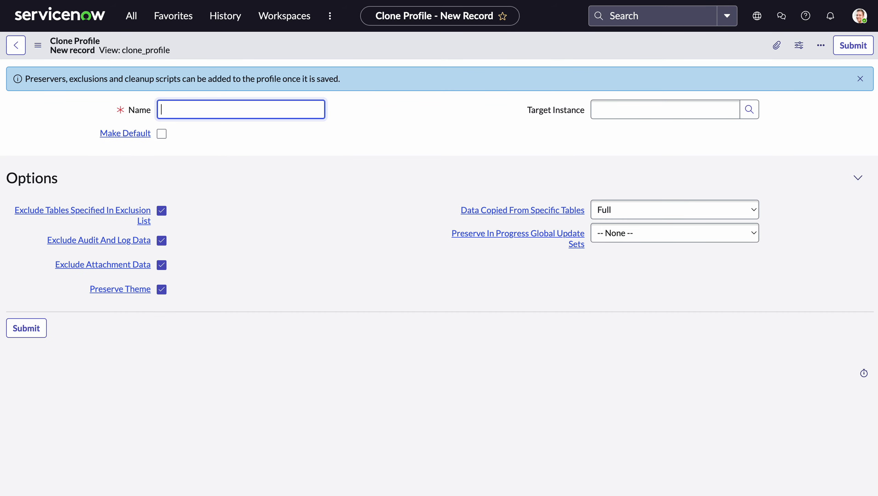
type("Custom PDI Prodi")
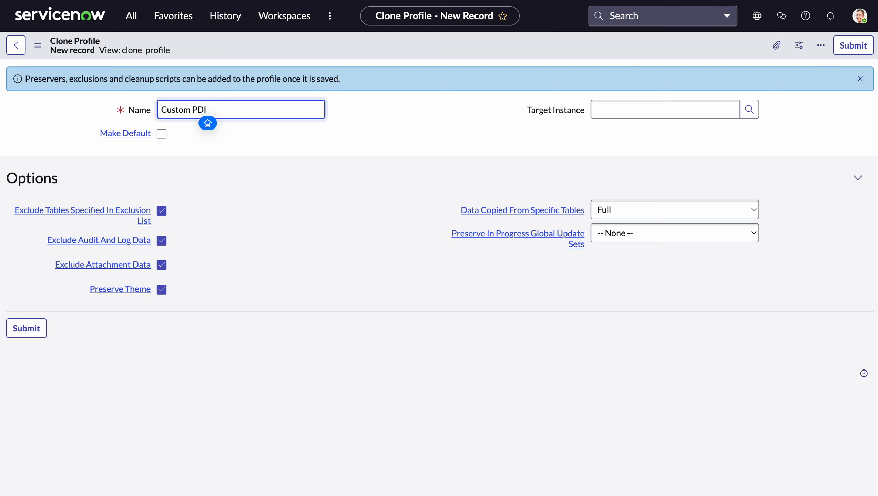
key("BackSpace")
key("BackSpace")
type("file")
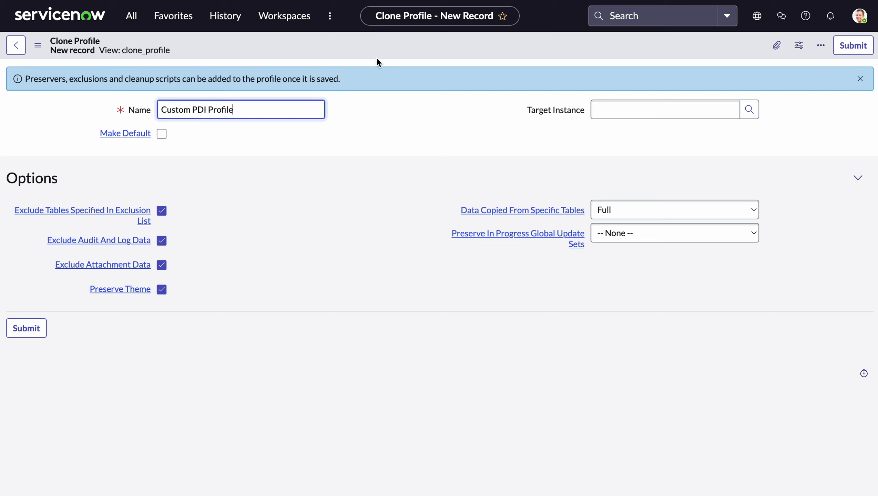
left_click(405, 107)
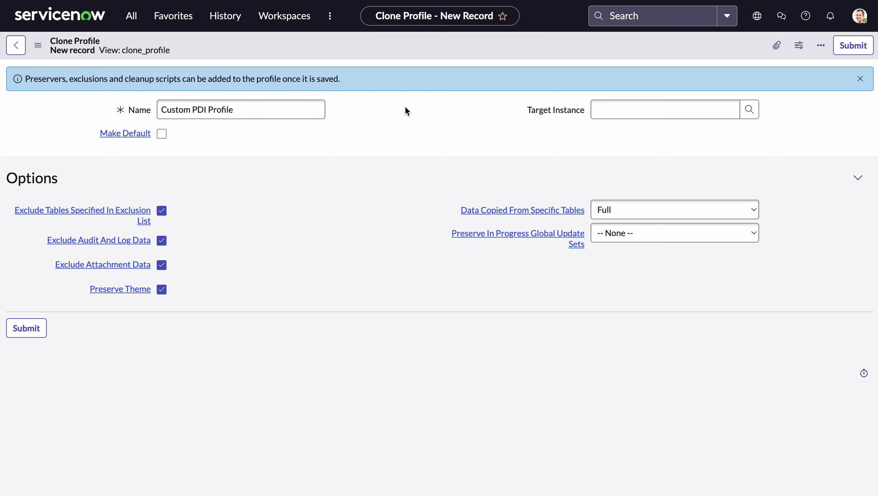
Examine the instances available as the new clone profile's target instance and leave the field empty
left_click(748, 109)
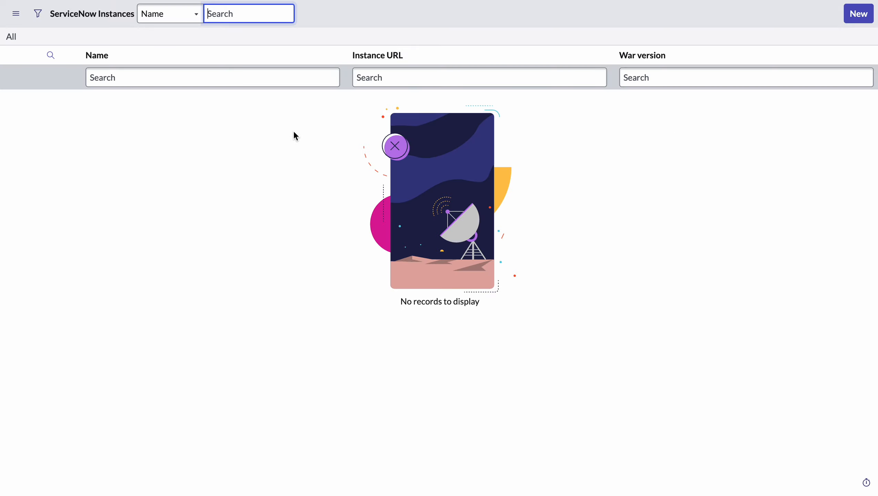
mouse_move(294, 1)
left_click(147, 1)
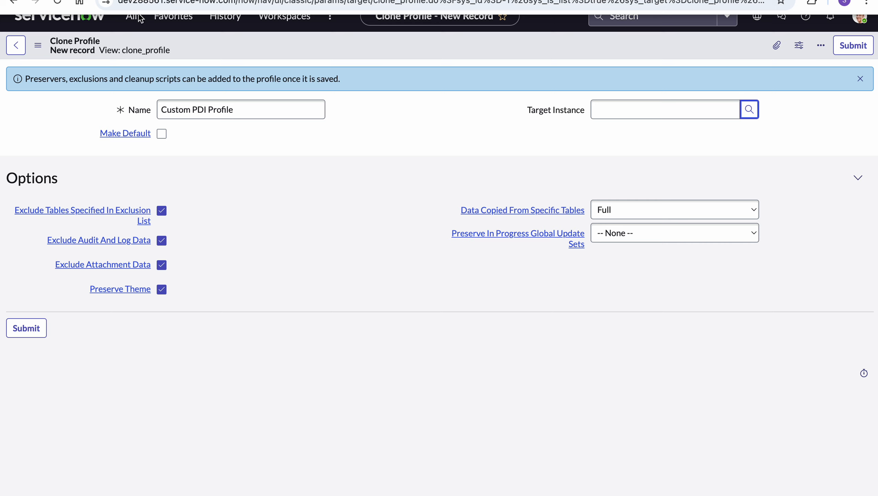
Make the profile the default, set Preserve In Progress Global Update Sets to Last 90 days, and submit the record
left_click(161, 134)
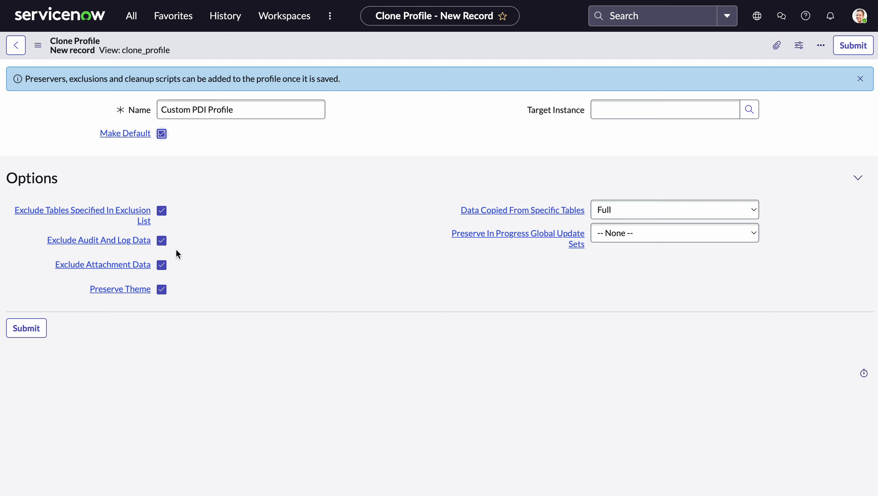
left_click(673, 237)
left_click(670, 248)
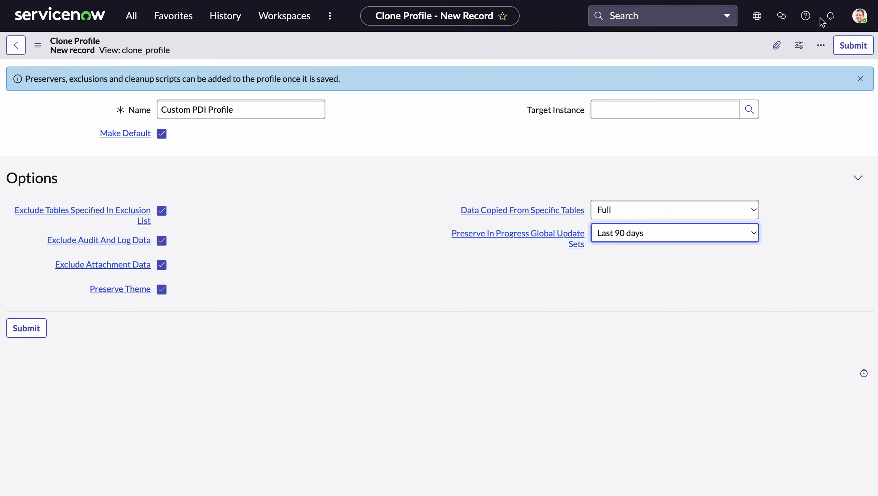
left_click(853, 45)
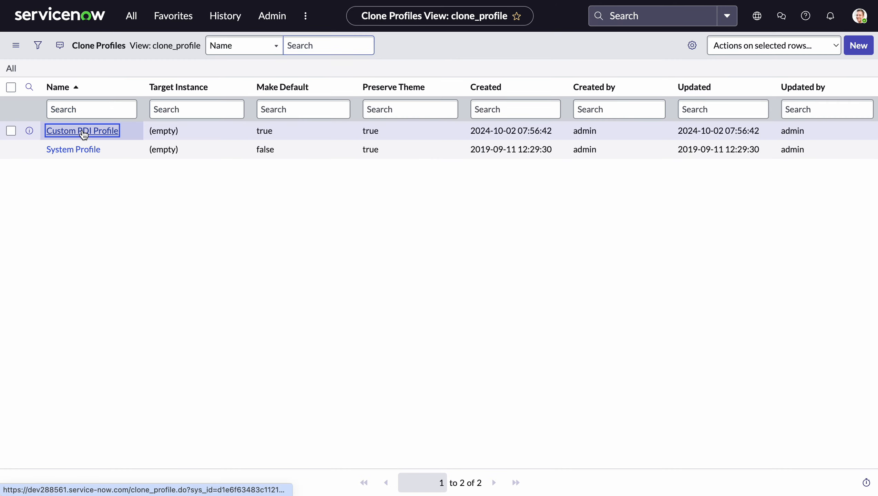
Open the Custom PDI Profile and examine its options, exclusions and preservers
left_click(84, 131)
scroll(382, 190, "down", 4)
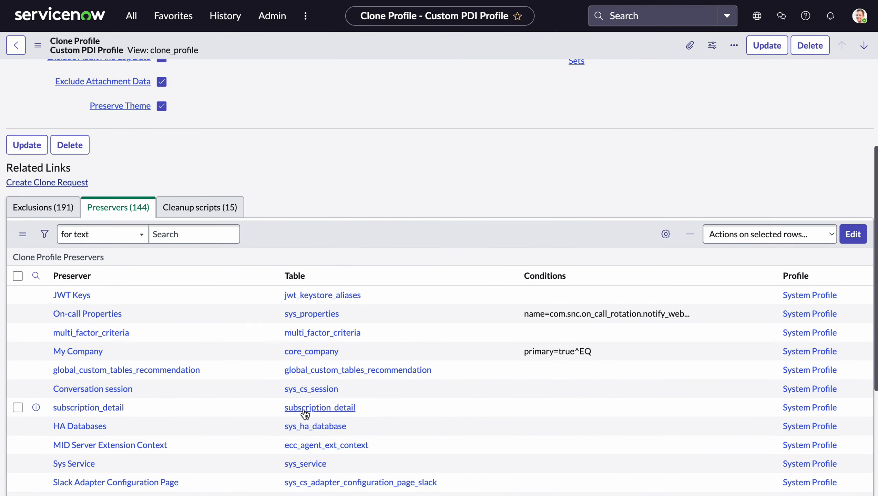
left_click(71, 207)
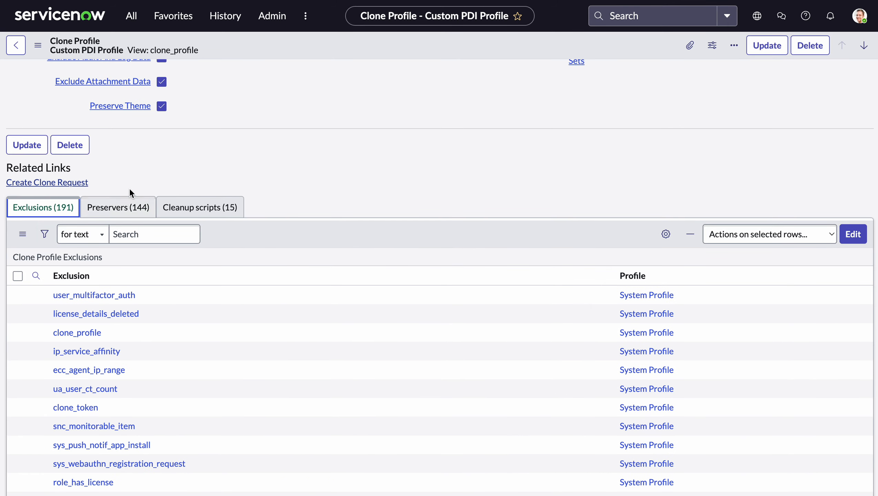
scroll(359, 211, "up", 4)
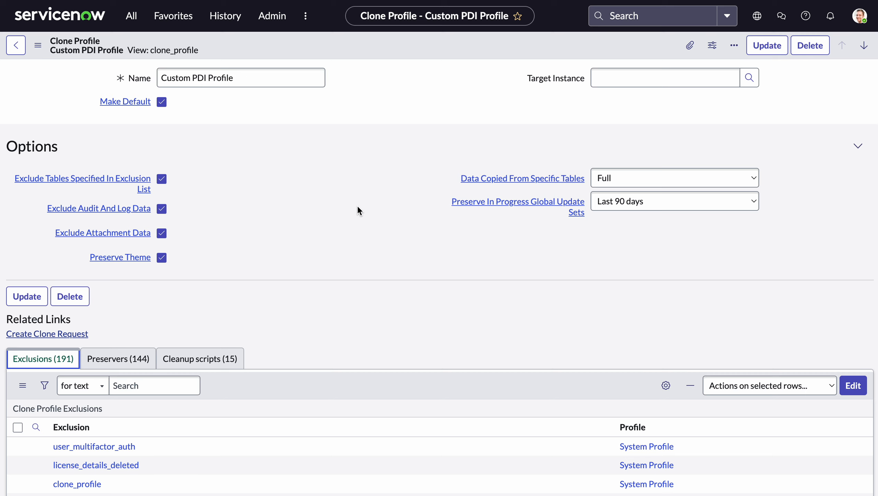
scroll(370, 301, "left", 5)
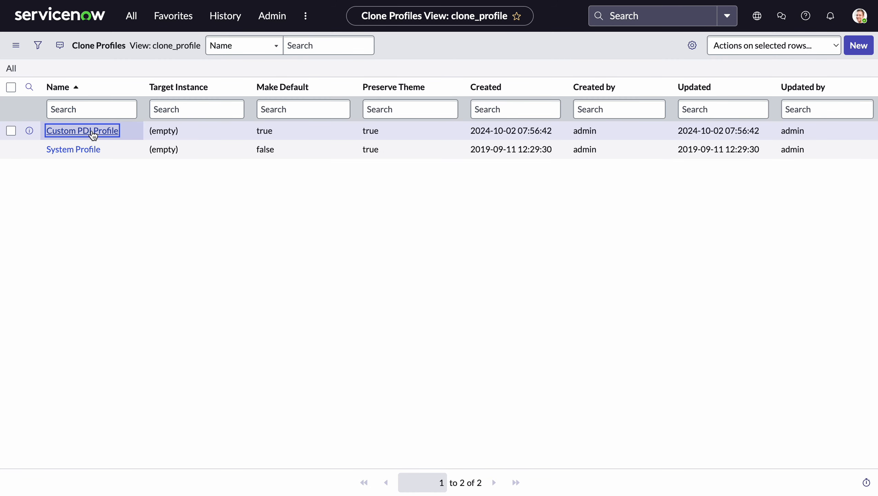
left_click(92, 132)
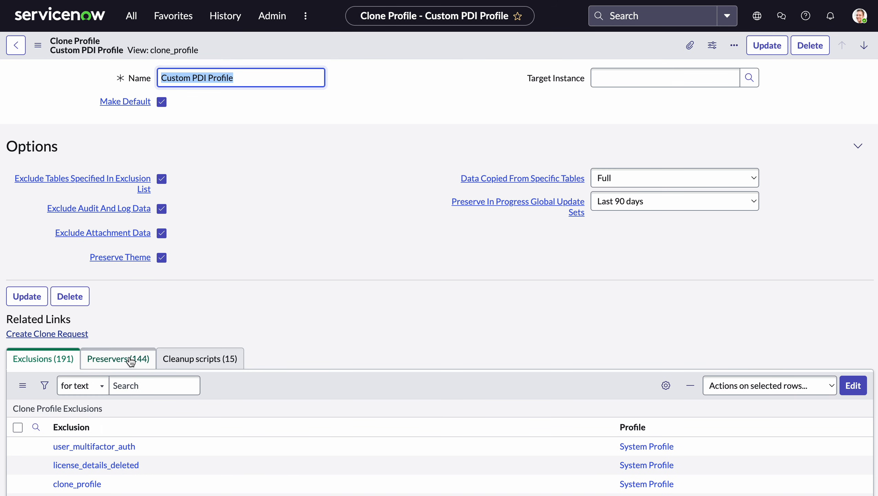
left_click(131, 361)
scroll(331, 400, "down", 1)
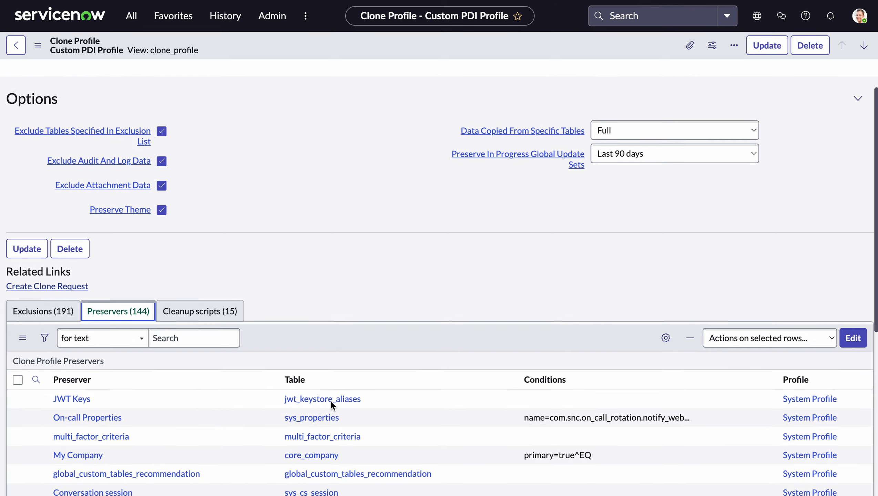
scroll(331, 401, "down", 1)
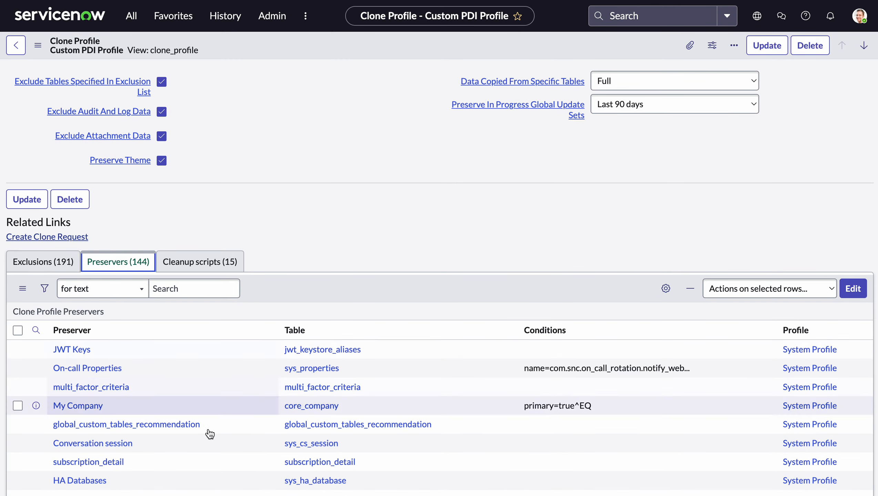
scroll(369, 270, "up", 2)
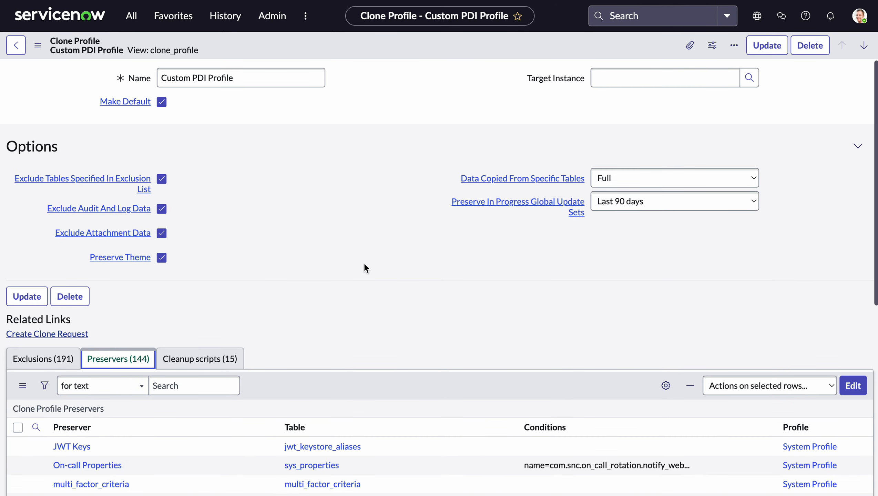
Try to find the data preservers module with the navigation filter "data pre"
left_click(137, 19)
left_click_drag(119, 49, 51, 48)
type("data pre")
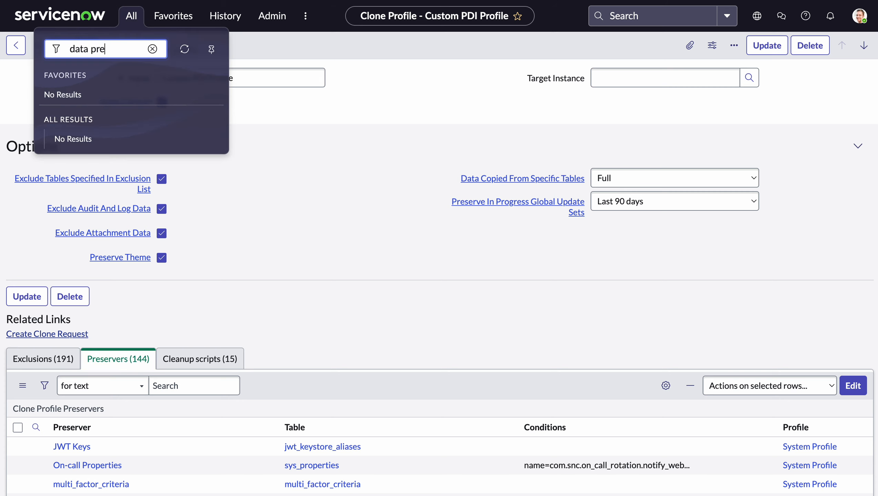
key("BackSpace")
key("BackSpace")
key("BackSpace")
key("BackSpace")
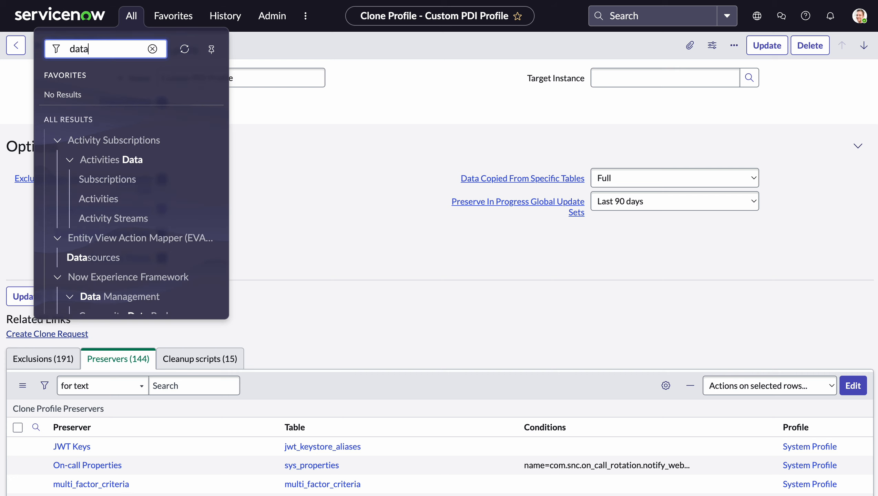
scroll(133, 148, "down", 4)
type("pr")
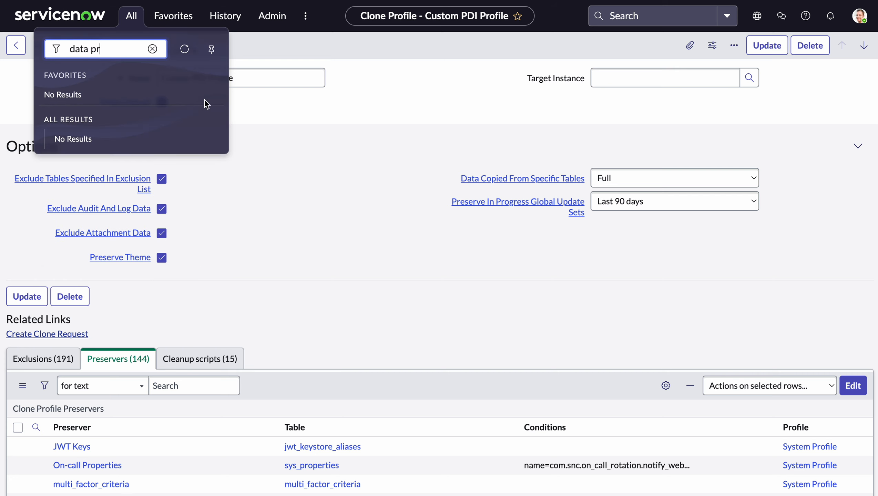
Filter the navigation by "preserv" and open the clone data preservers list
key("ctrl+a")
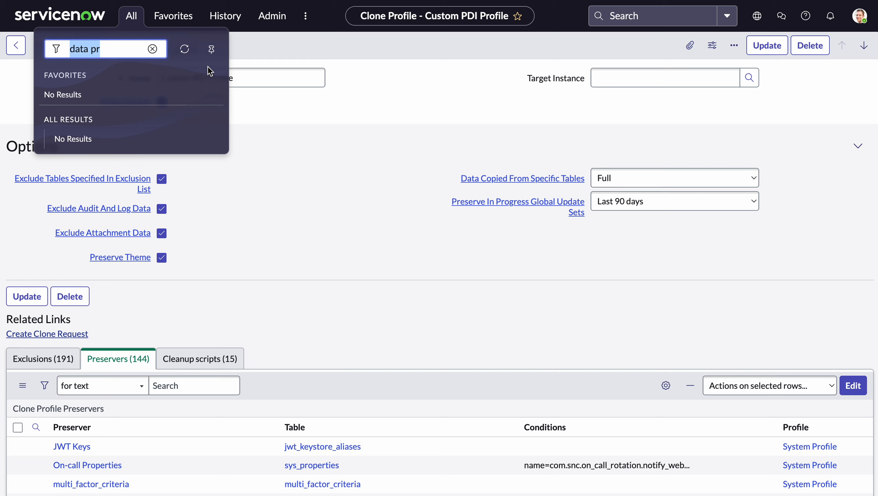
type("preser")
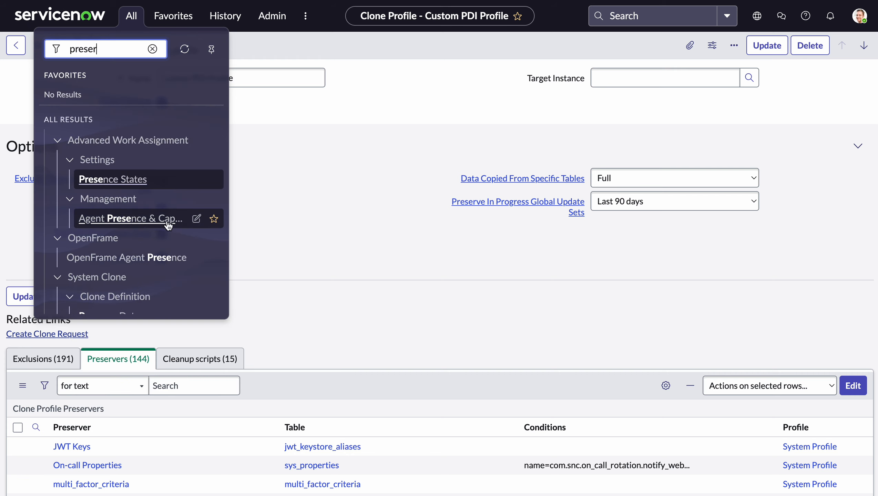
type("v")
left_click(124, 181)
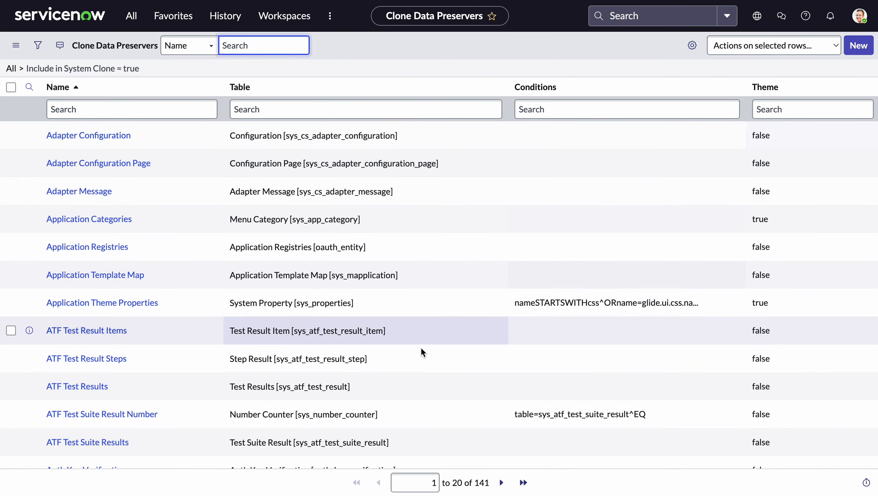
Start a new clone data preserver named "Retain Basic Auth"
left_click(857, 46)
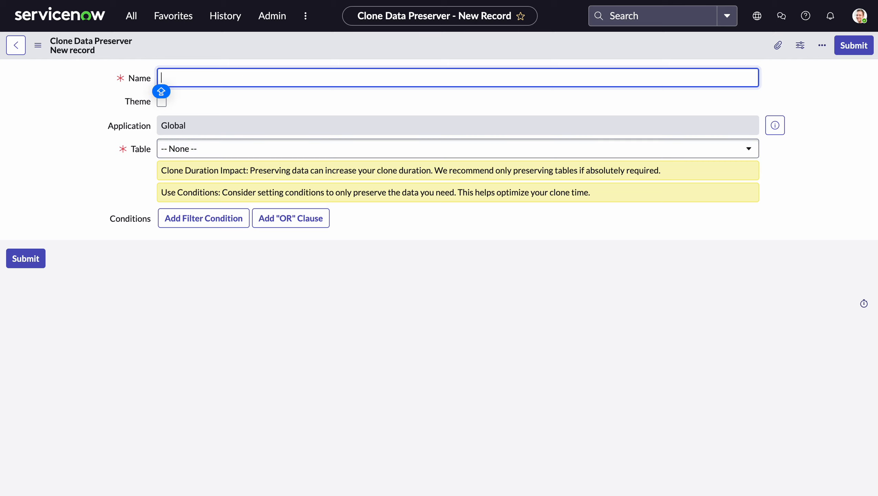
type("Retain Basi")
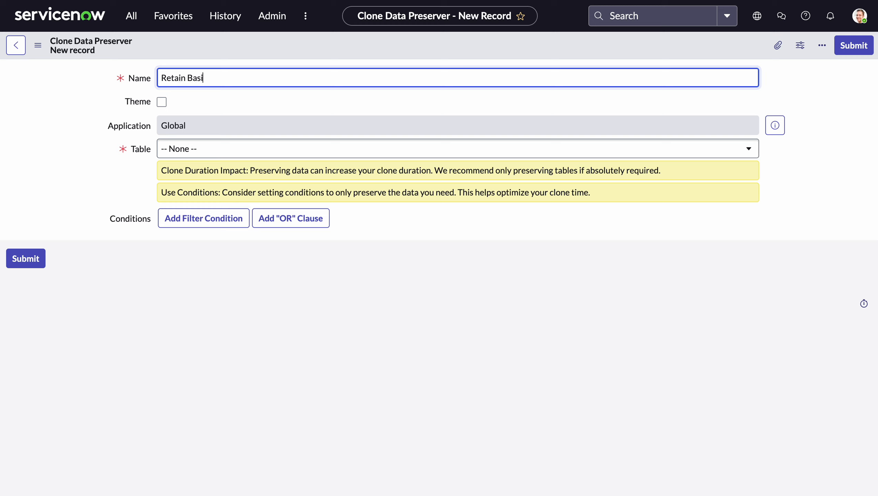
type("c Auto")
key("BackSpace")
key("BackSpace")
type("th")
left_click(306, 104)
Set the preserver's table to Basic Auth Configuration [sys_auth_profile_basic]
left_click(228, 150)
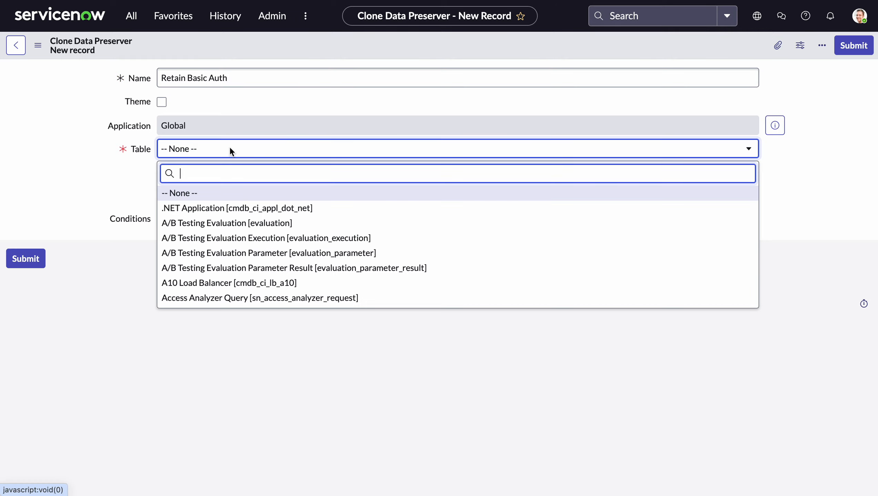
type("sys_auth_profile_basic_list")
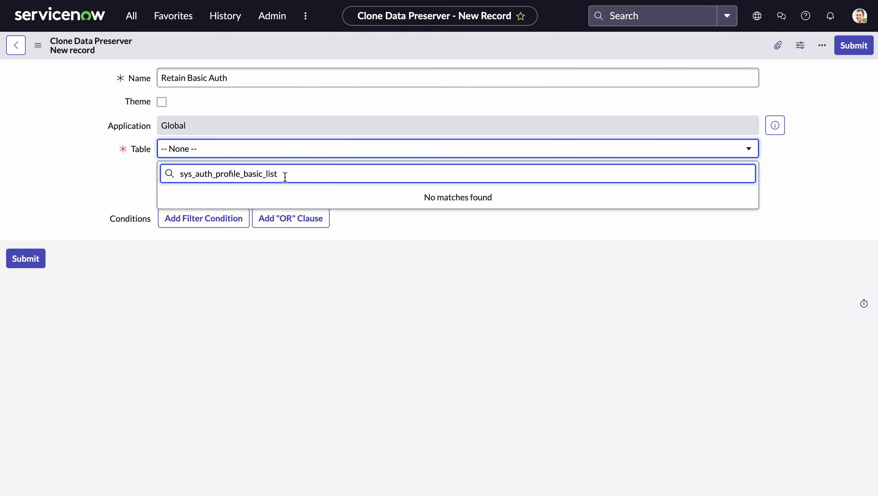
key("BackSpace")
key("BackSpace")
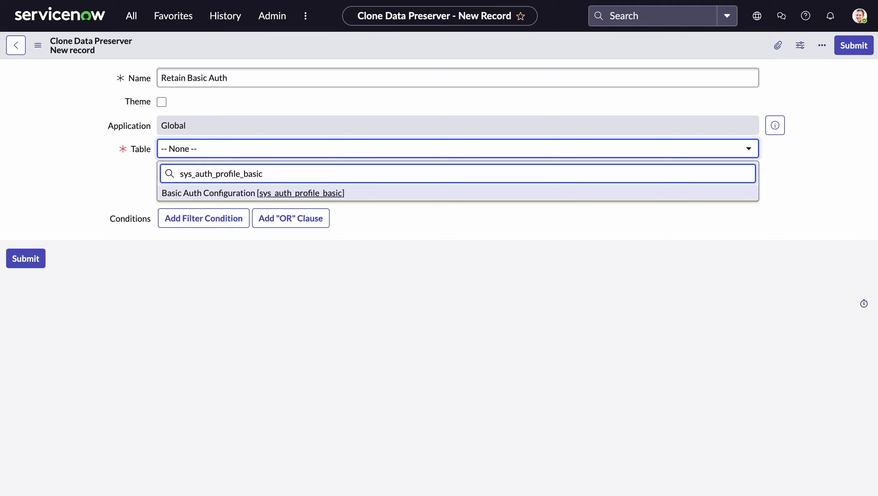
left_click(472, 193)
Add the condition Name is one of "Test" to the preserver and submit the record
left_click(213, 173)
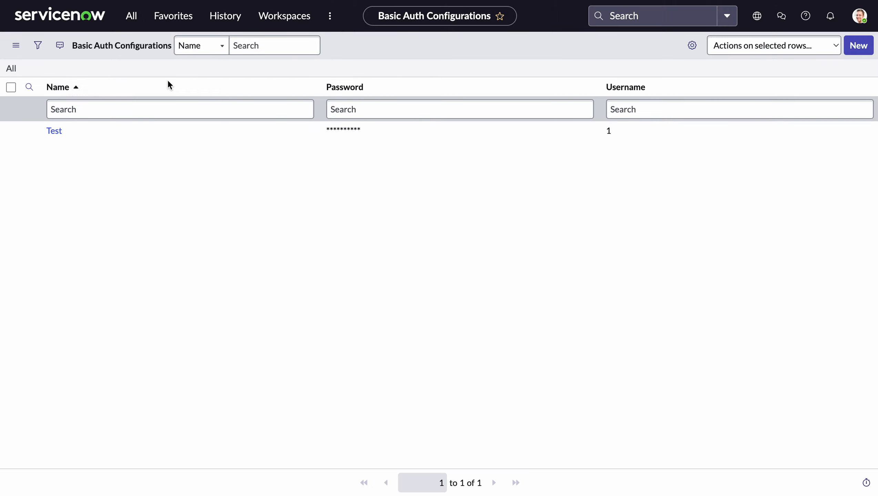
left_click(104, 133)
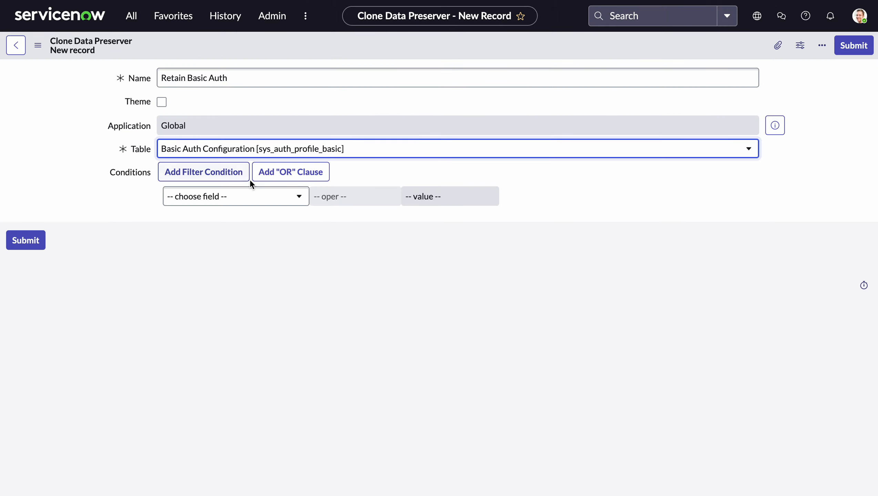
left_click(243, 200)
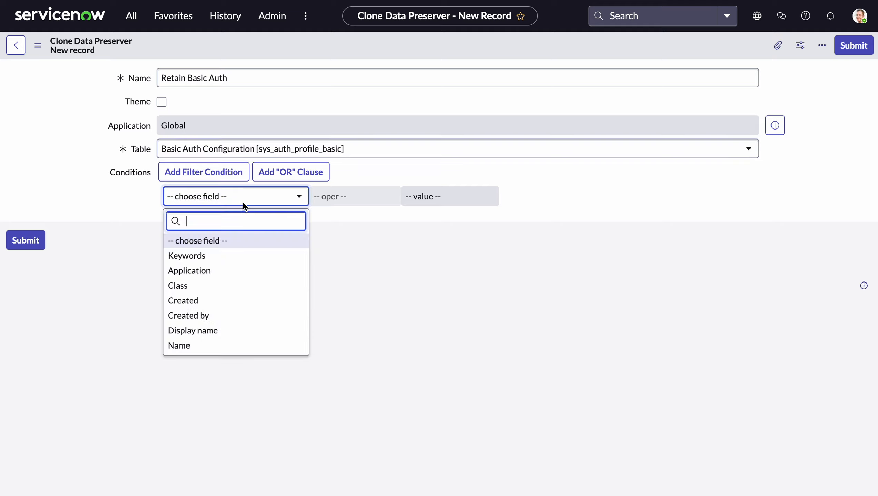
scroll(222, 314, "down", 1)
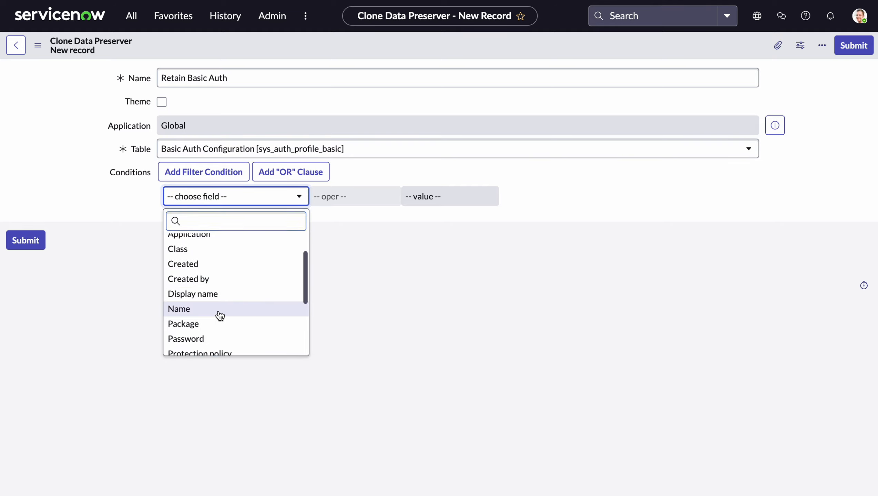
left_click(220, 310)
left_click(372, 196)
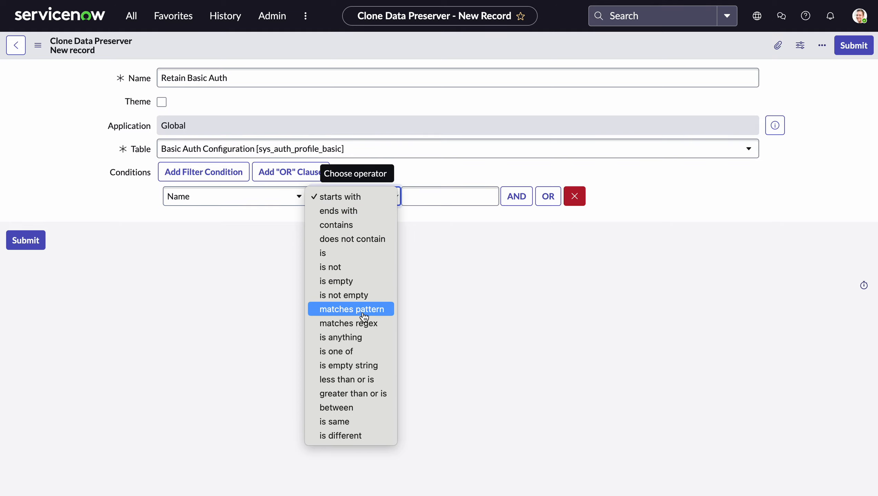
left_click(357, 352)
left_click(423, 233)
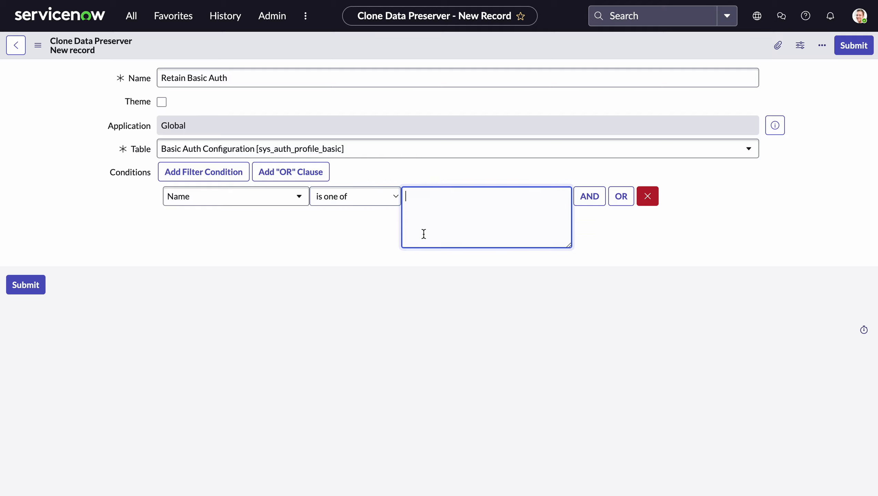
type("Test")
left_click(256, 250)
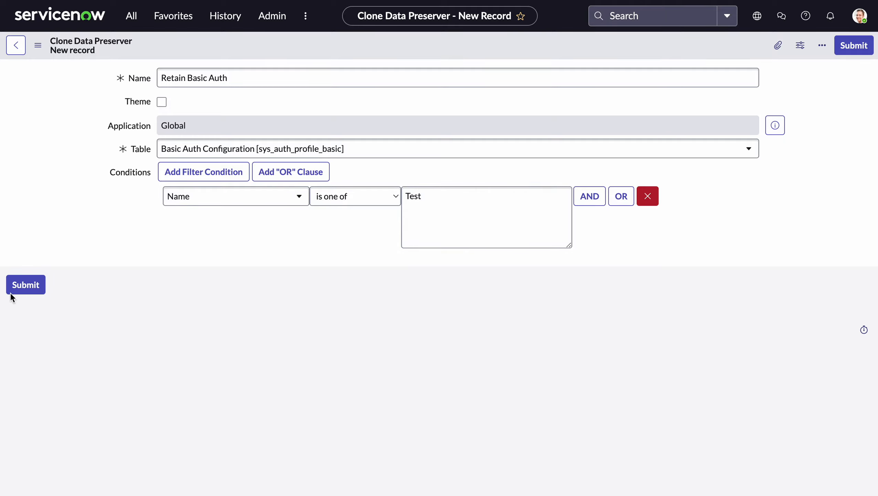
left_click(28, 285)
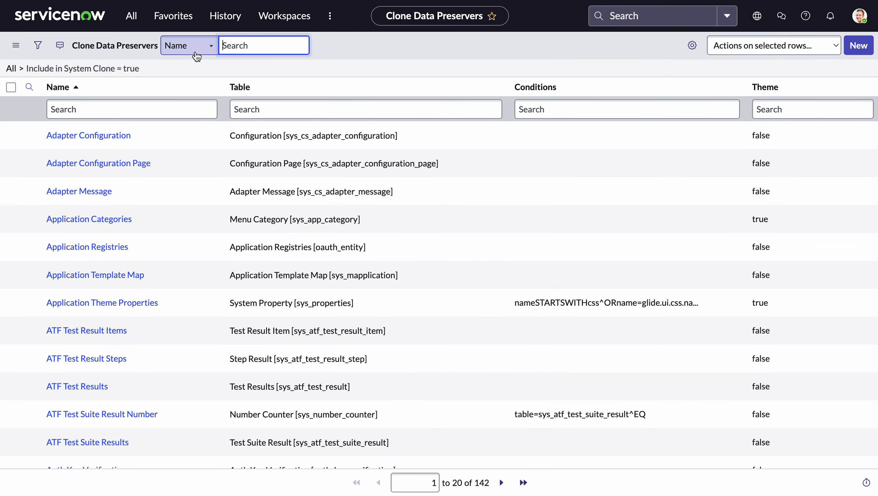
left_click(298, 109)
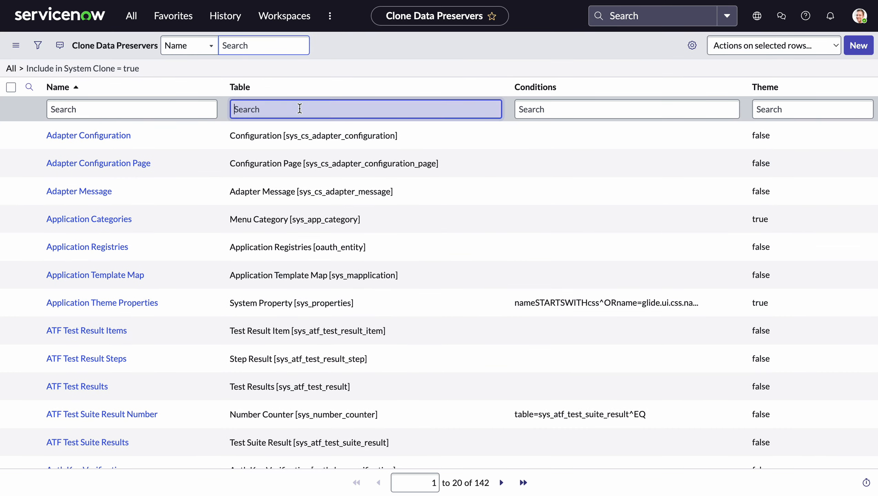
type("Test")
key("BackSpace")
key("BackSpace")
key("BackSpace")
key("BackSpace")
Filter the clone data preservers list to records whose table starts with "sys_auth_profile_basic"
left_click(542, 0)
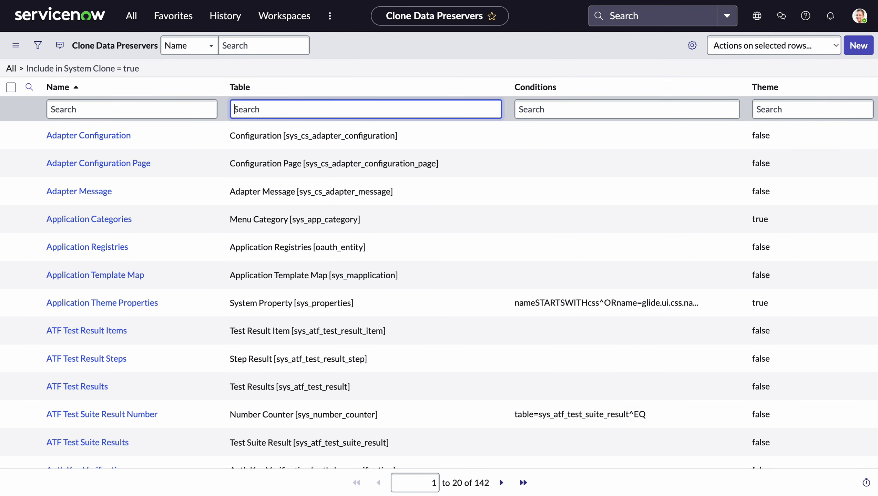
left_click(412, 109)
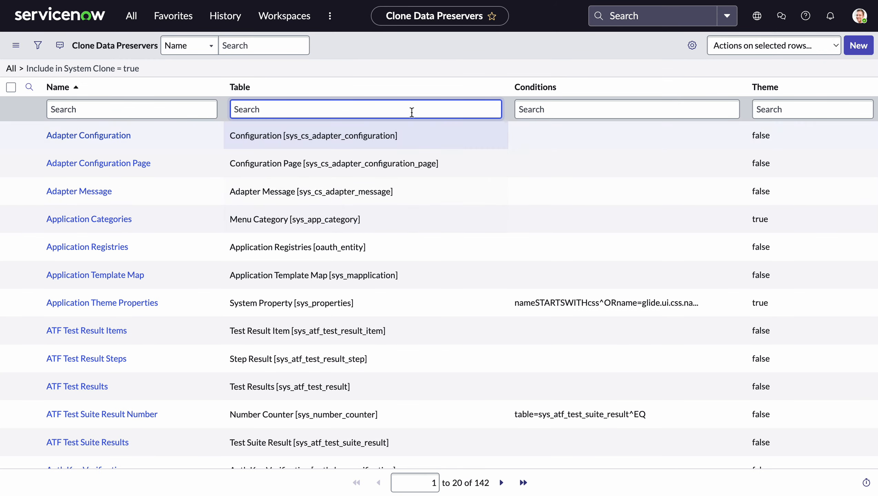
type("sys_auth_profile_basic_list")
key("BackSpace")
key("BackSpace")
key("BackSpace")
key("BackSpace")
key("BackSpace")
key("BackSpace")
key("BackSpace")
key("BackSpace")
key("BackSpace")
key("BackSpace")
key("BackSpace")
key("BackSpace")
key("BackSpace")
key("BackSpace")
key("BackSpace")
key("BackSpace")
key("BackSpace")
key("BackSpace")
key("BackSpace")
key("BackSpace")
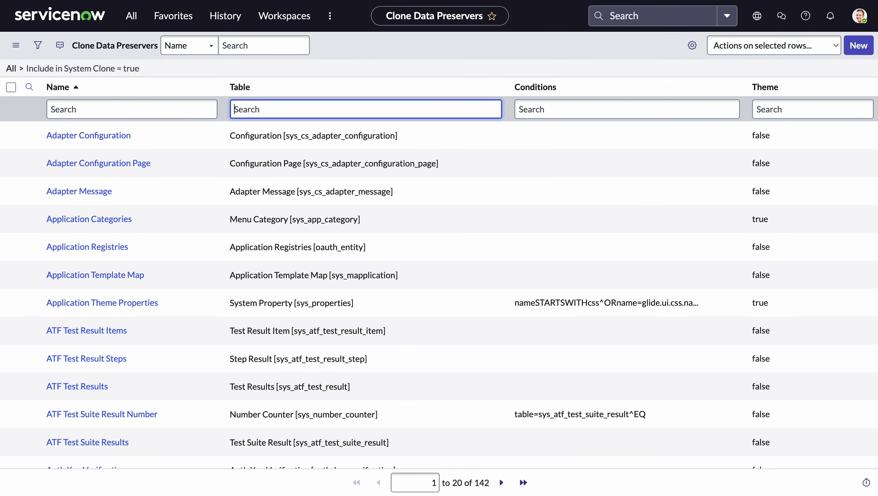
type("sys_auth_profile_basic_list")
key("BackSpace")
key("BackSpace")
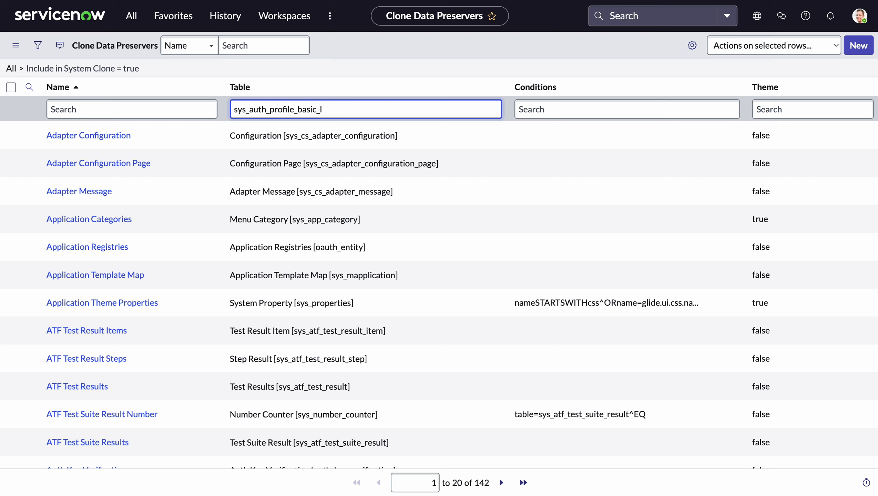
key("Return")
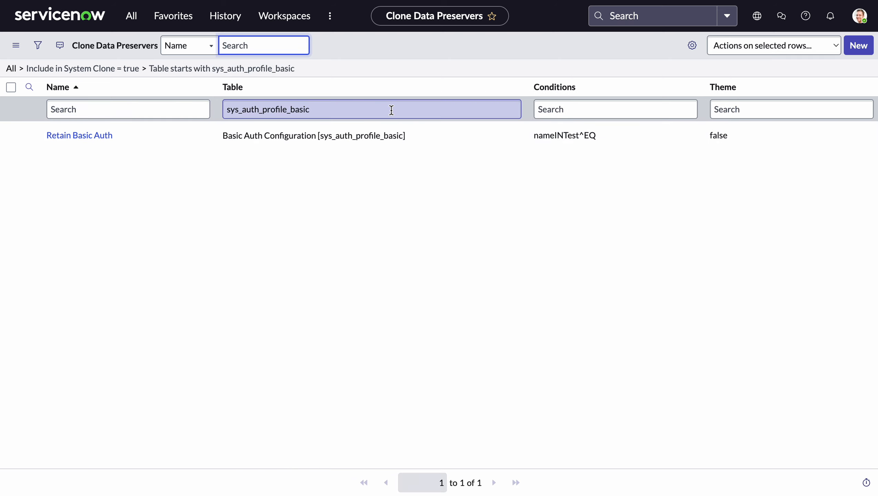
left_click(130, 14)
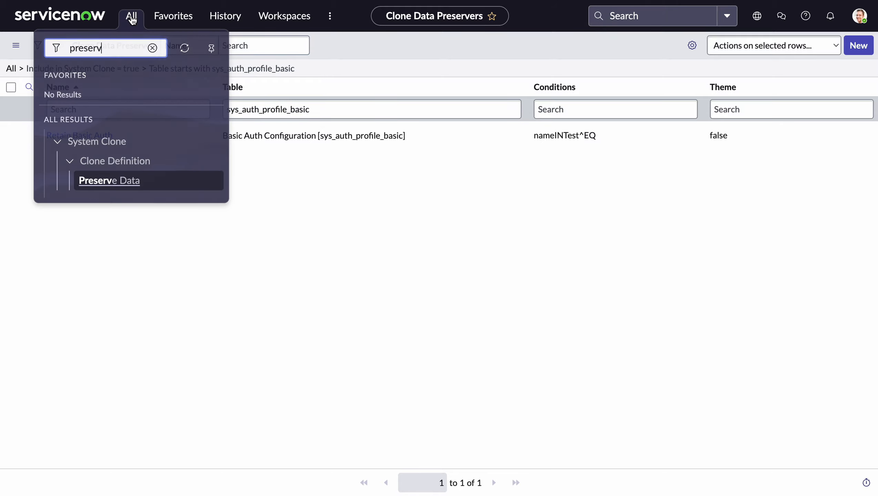
left_click(113, 161)
left_click(96, 163)
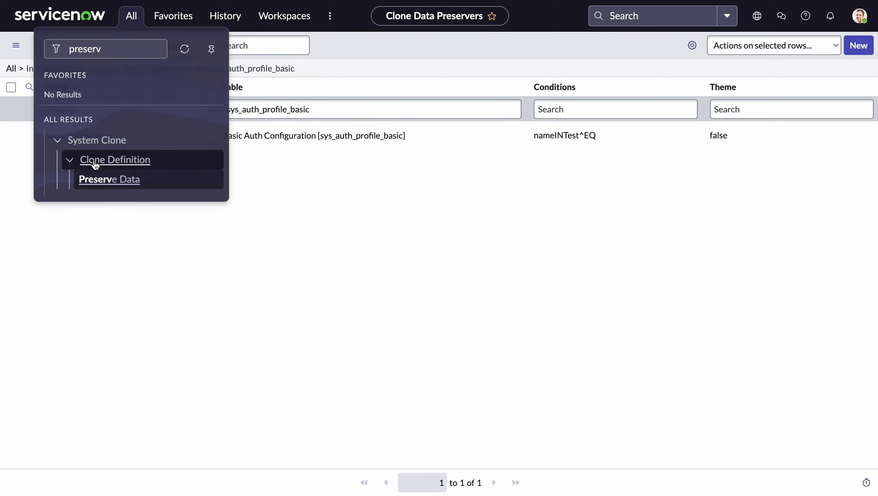
left_click(101, 149)
left_click(103, 148)
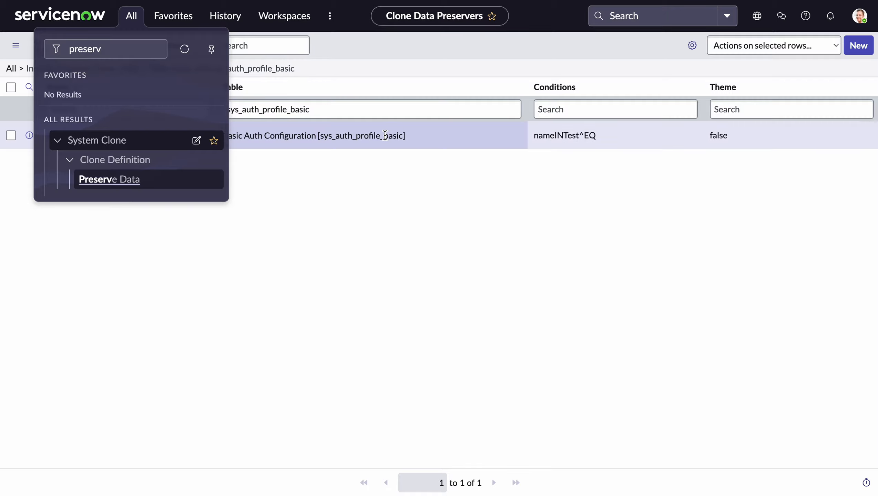
left_click(405, 265)
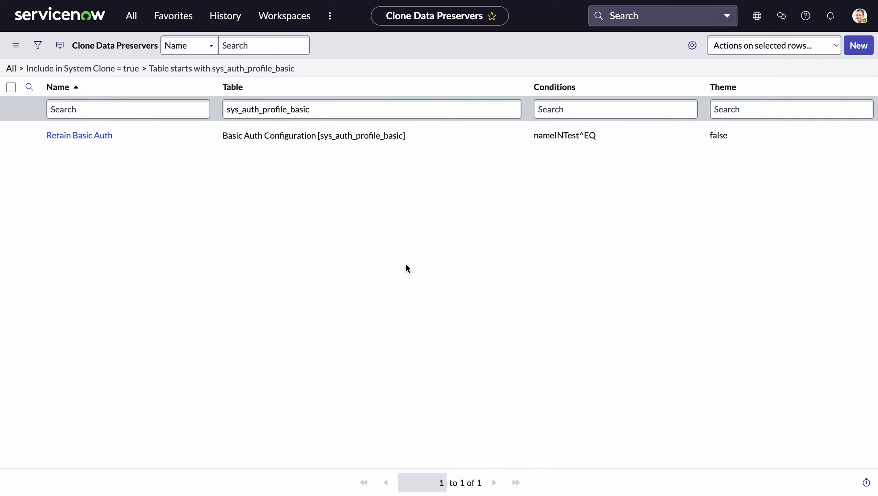